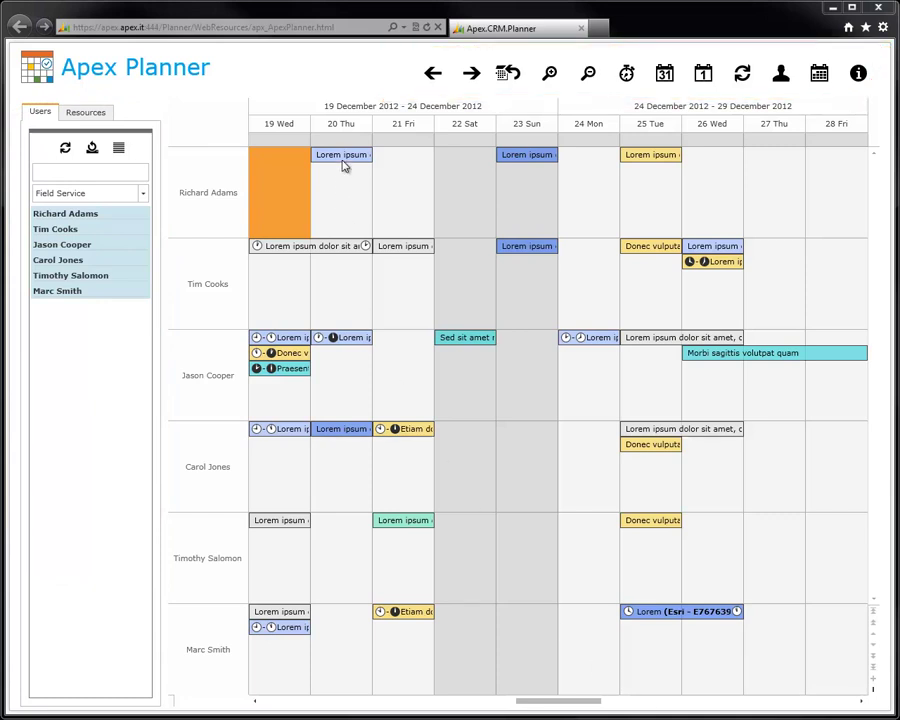
Step: View the contact details linked to the second user's appointment on 23 December, and close the contact window
{"action": "mouse_move", "coordinate": [344, 157]}
{"action": "left_click", "coordinate": [532, 249]}
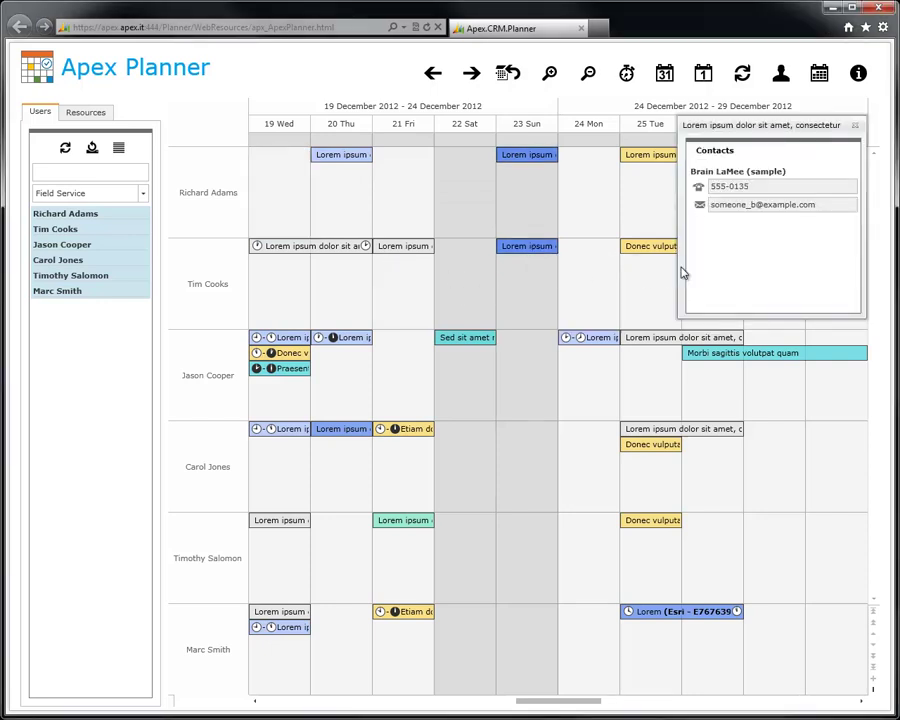
{"action": "left_click", "coordinate": [856, 127]}
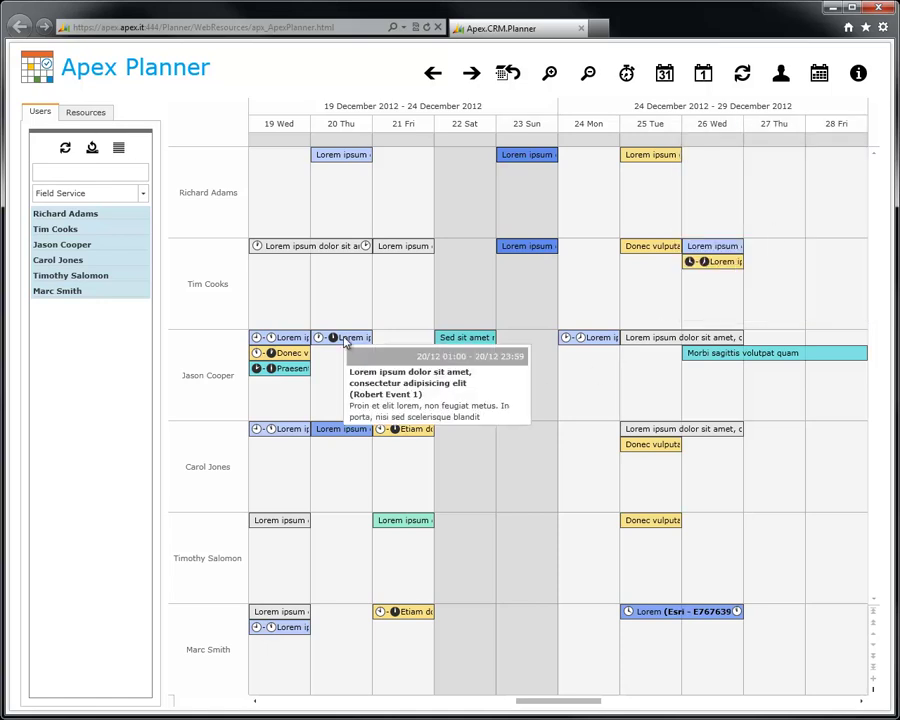
Step: Reschedule the third user's 20 December appointment to 21 December, and the fourth user's yellow 25 December appointment to 23 December
{"action": "left_click_drag", "start_coordinate": [344, 341], "coordinate": [410, 389]}
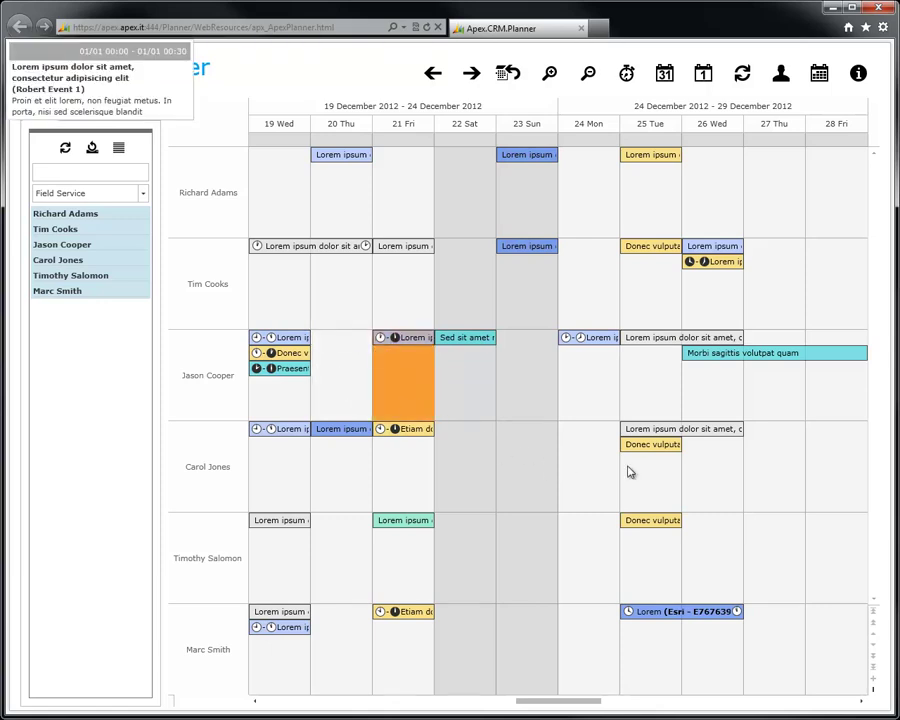
{"action": "mouse_move", "coordinate": [653, 451]}
{"action": "left_click_drag", "start_coordinate": [654, 453], "coordinate": [530, 449]}
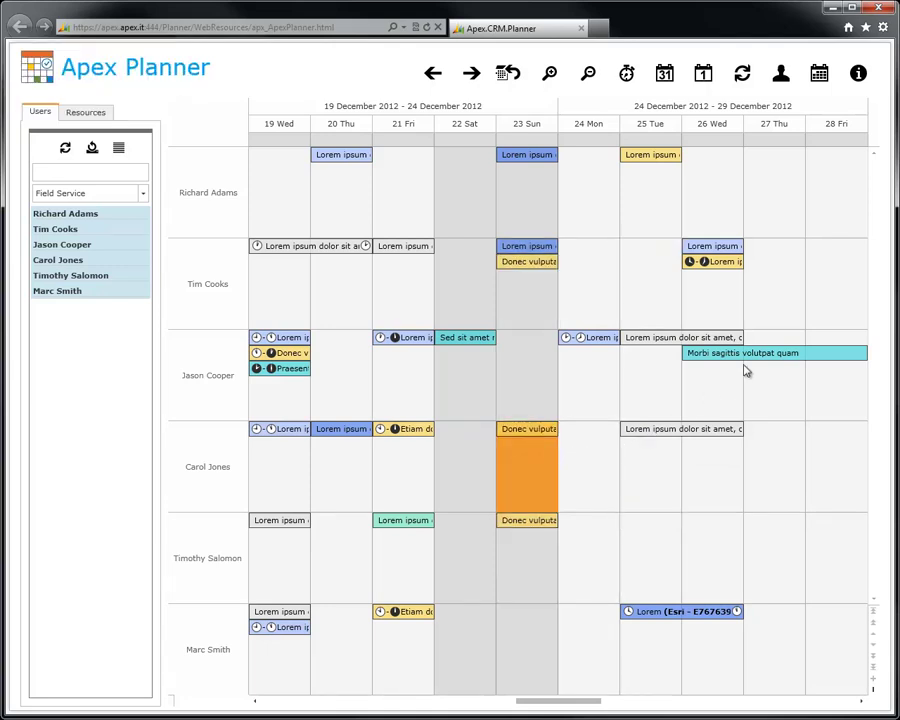
Step: Show the date navigator, start the schedule at 17, 18 and finally 19 December 2012, and hide the navigator
{"action": "left_click", "coordinate": [819, 76]}
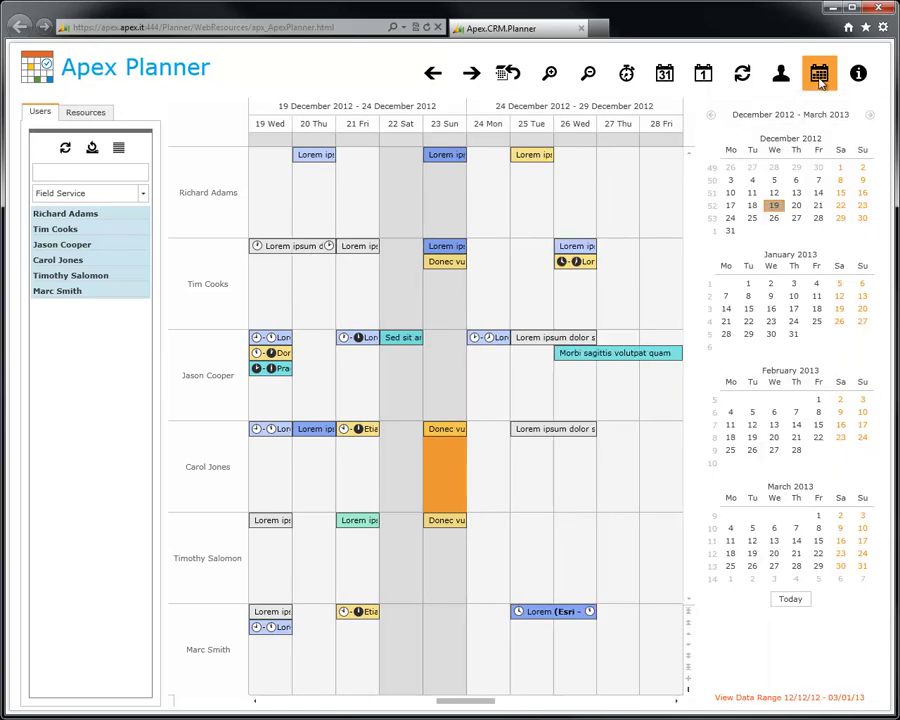
{"action": "left_click", "coordinate": [731, 207]}
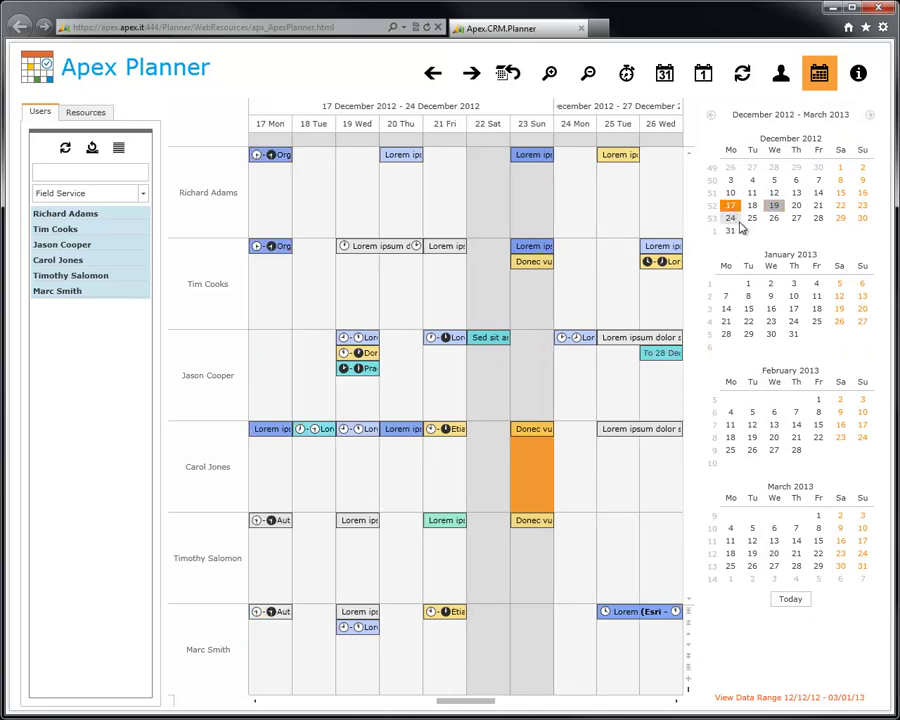
{"action": "left_click", "coordinate": [752, 206]}
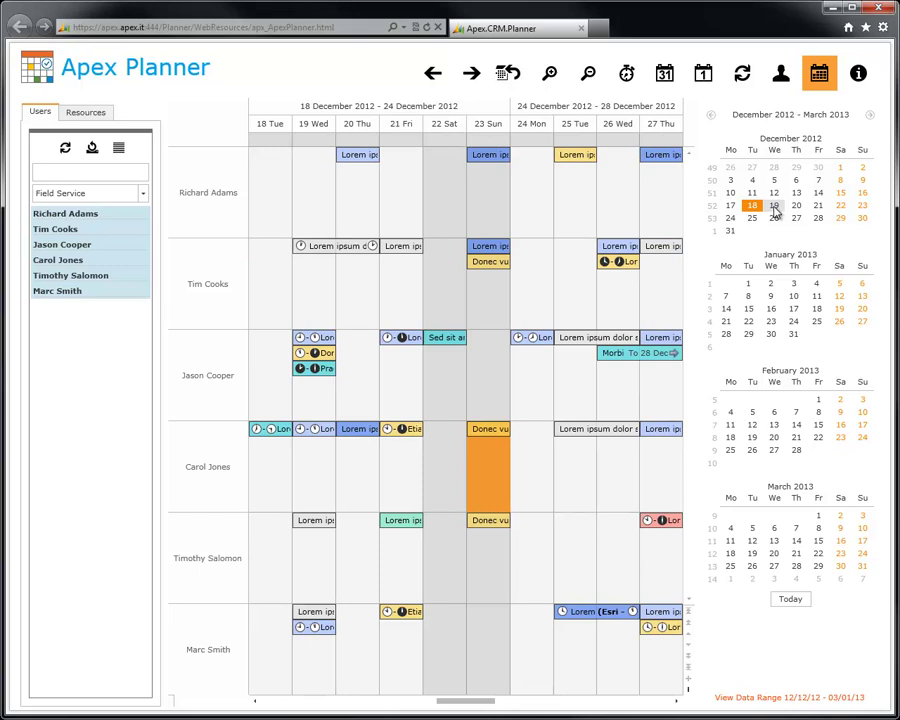
{"action": "left_click", "coordinate": [774, 206]}
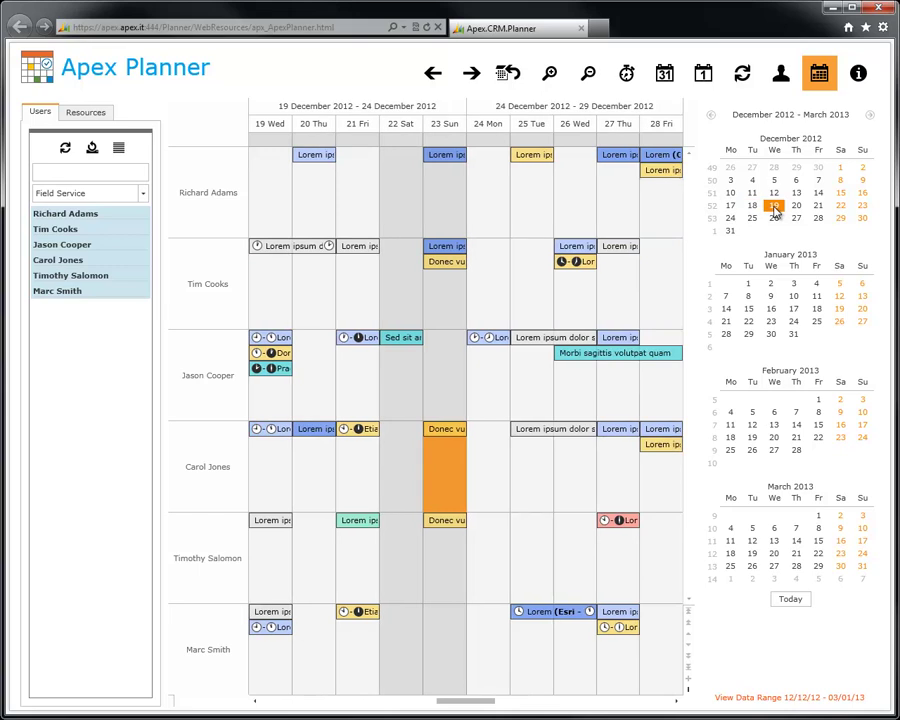
{"action": "left_click", "coordinate": [821, 78]}
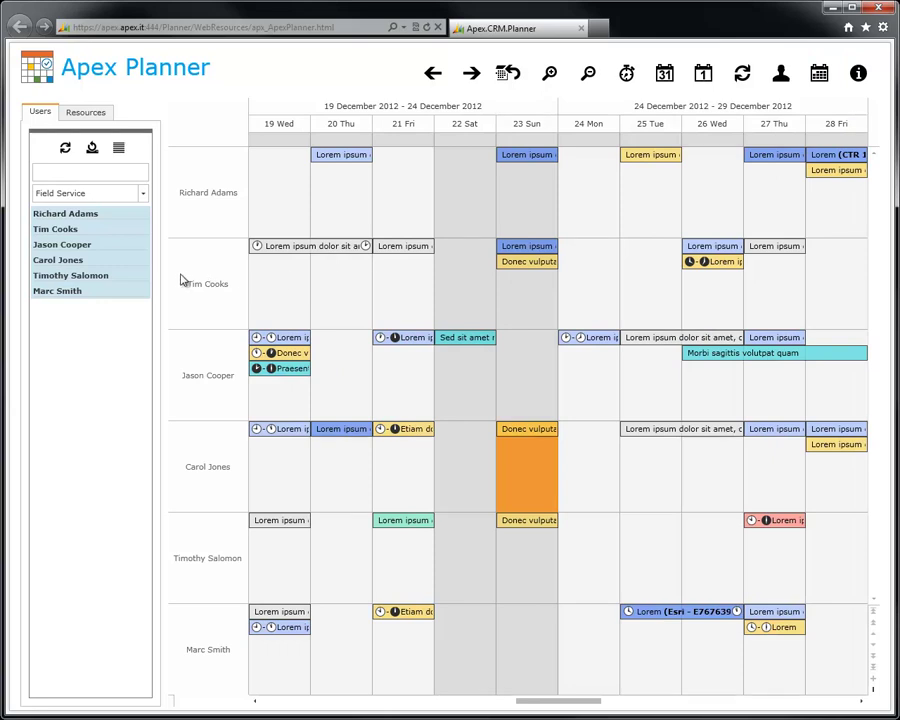
Step: View the schedules of the third, first and second Field Service users one at a time, and restore all users
{"action": "left_click", "coordinate": [126, 245]}
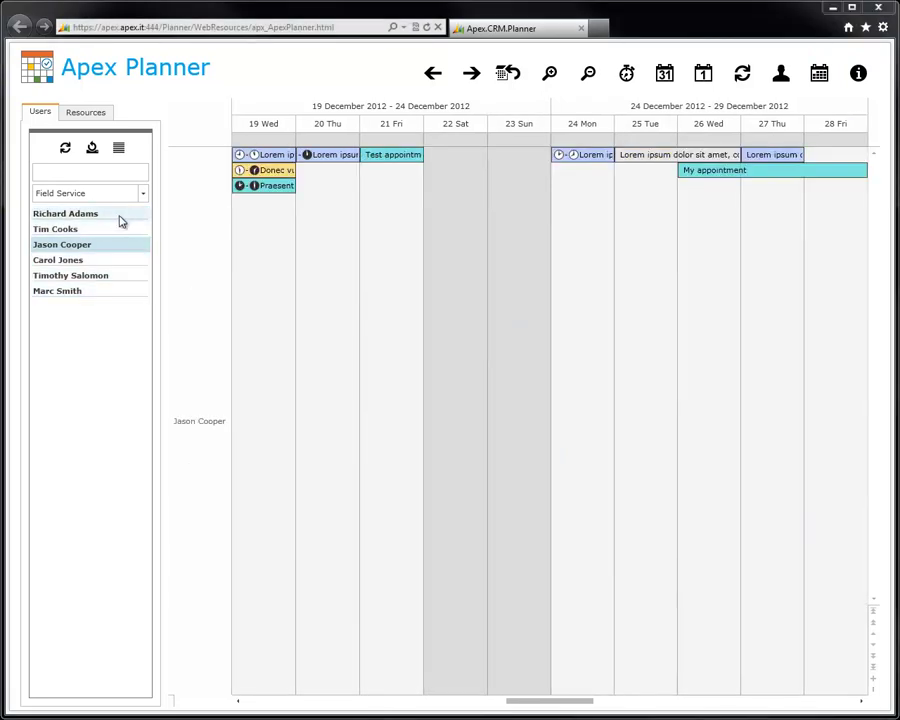
{"action": "left_click", "coordinate": [120, 221]}
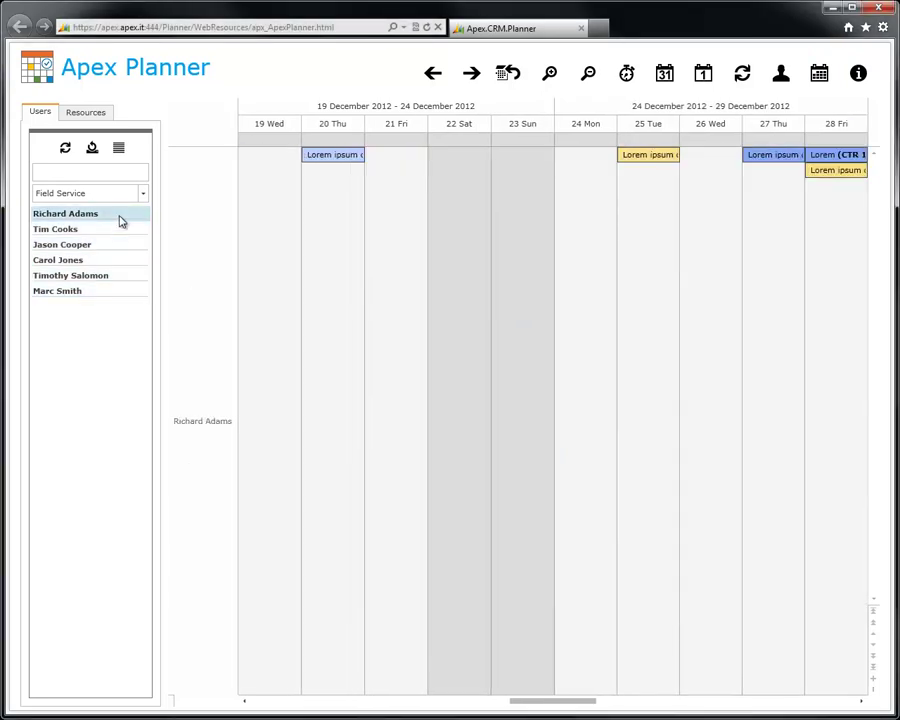
{"action": "left_click", "coordinate": [116, 233]}
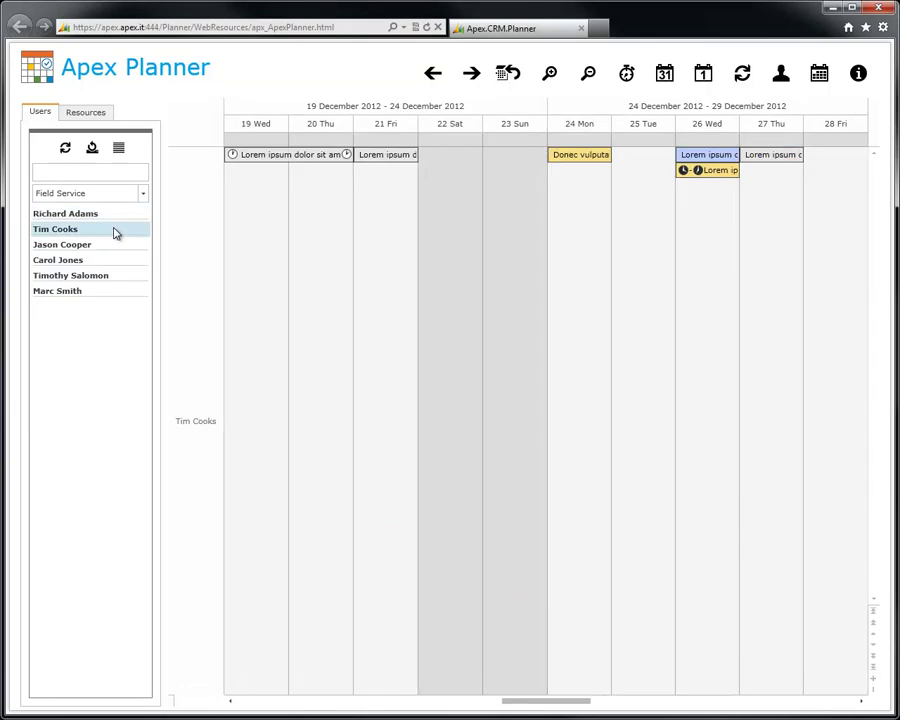
{"action": "left_click", "coordinate": [118, 149]}
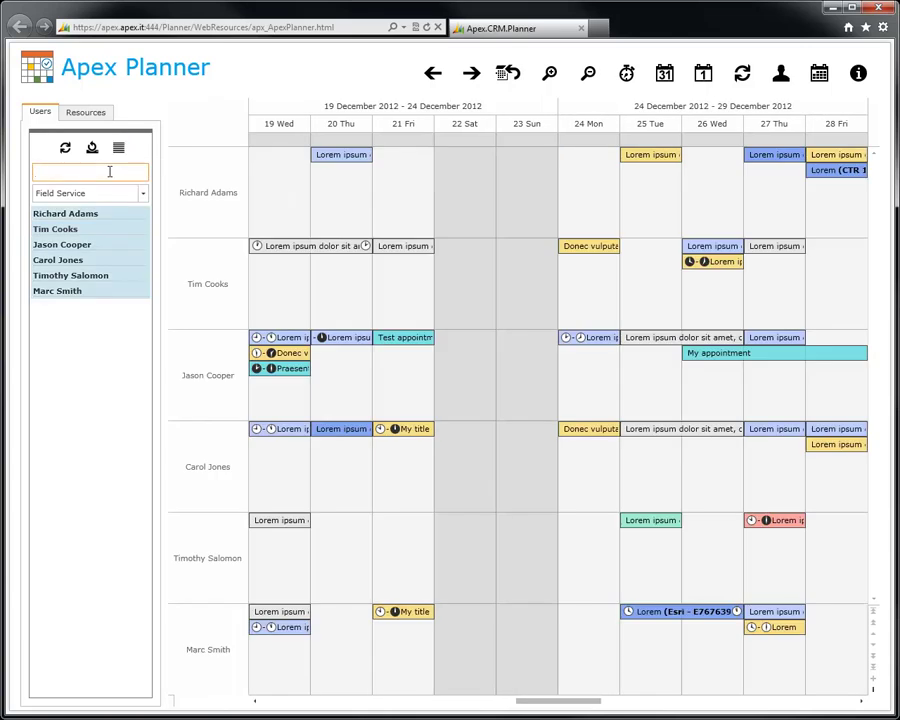
Step: Filter the user list by part of a surname, show the matching user's schedule, and reset the user filters
{"action": "type", "text": "coop"}
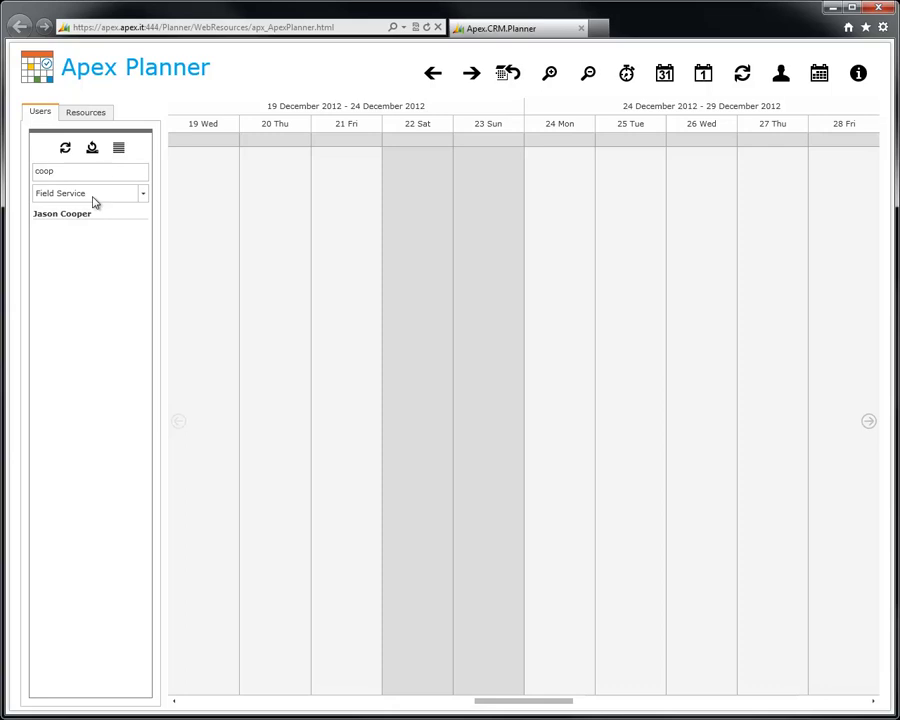
{"action": "left_click", "coordinate": [62, 214]}
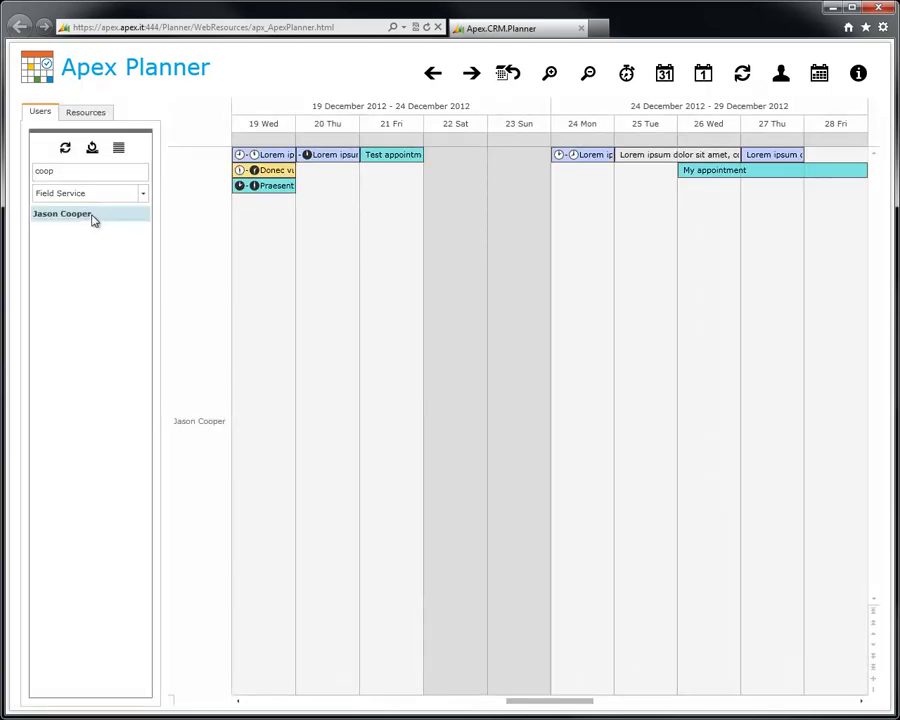
{"action": "left_click", "coordinate": [91, 150]}
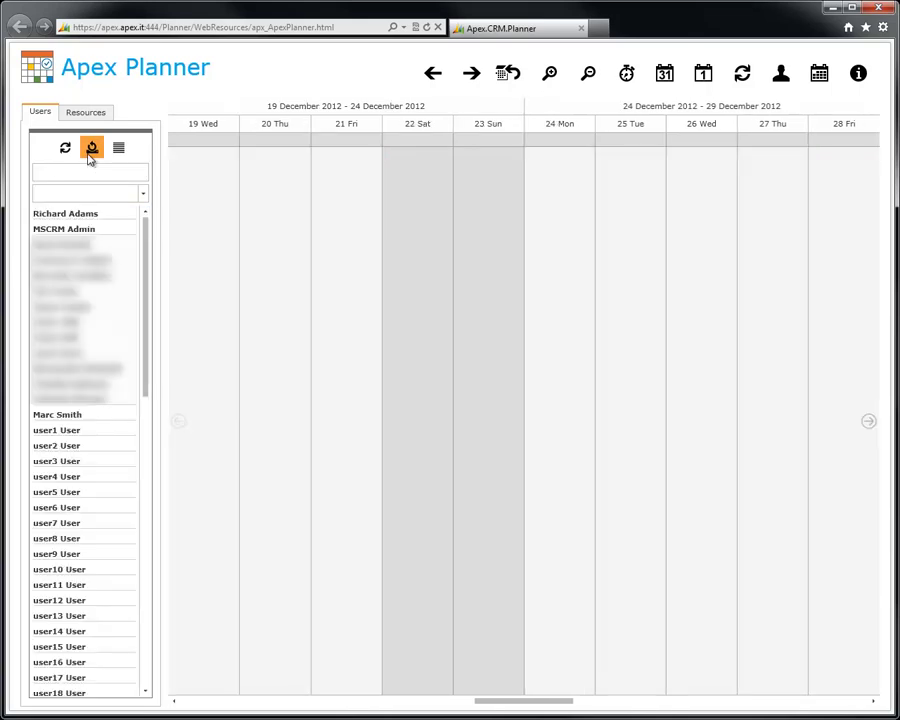
Step: Filter the resources by the Sydney site and select resource SYD 1.01 CRT 12
{"action": "left_click", "coordinate": [86, 113]}
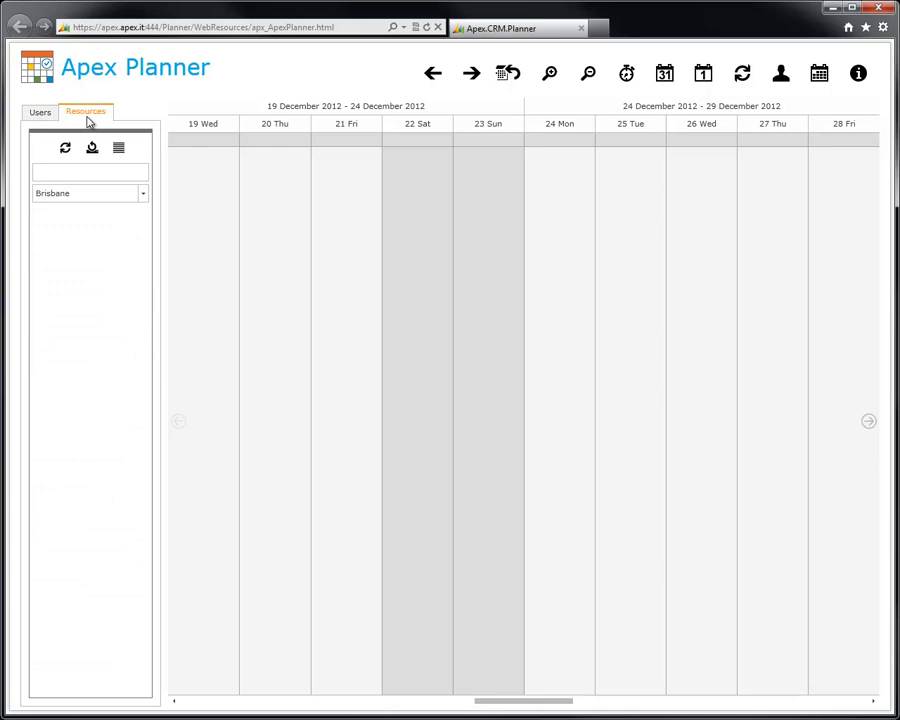
{"action": "left_click", "coordinate": [142, 195]}
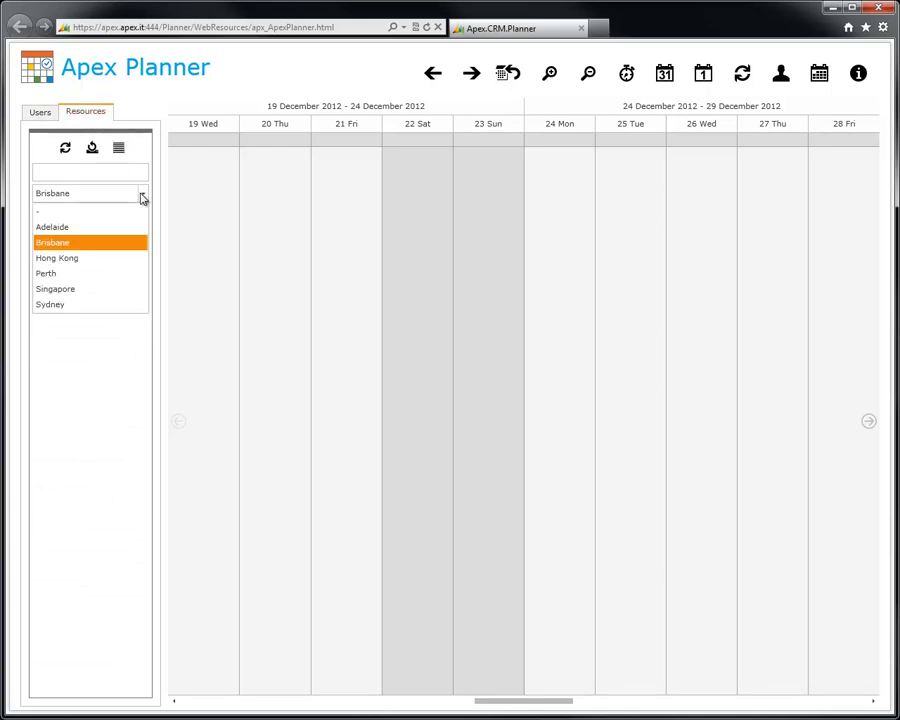
{"action": "left_click", "coordinate": [114, 304]}
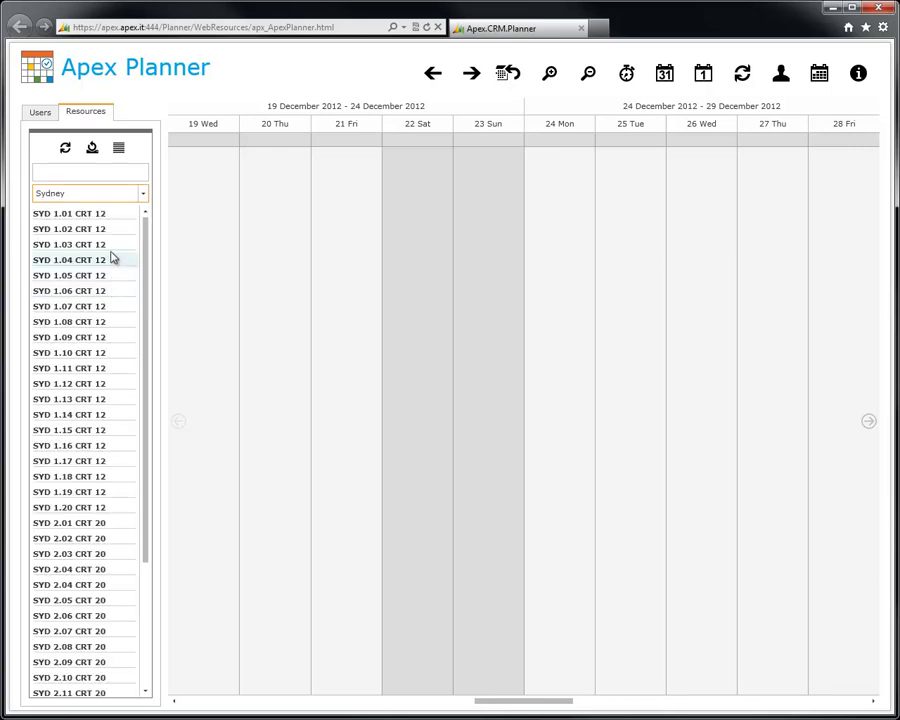
{"action": "left_click", "coordinate": [108, 215]}
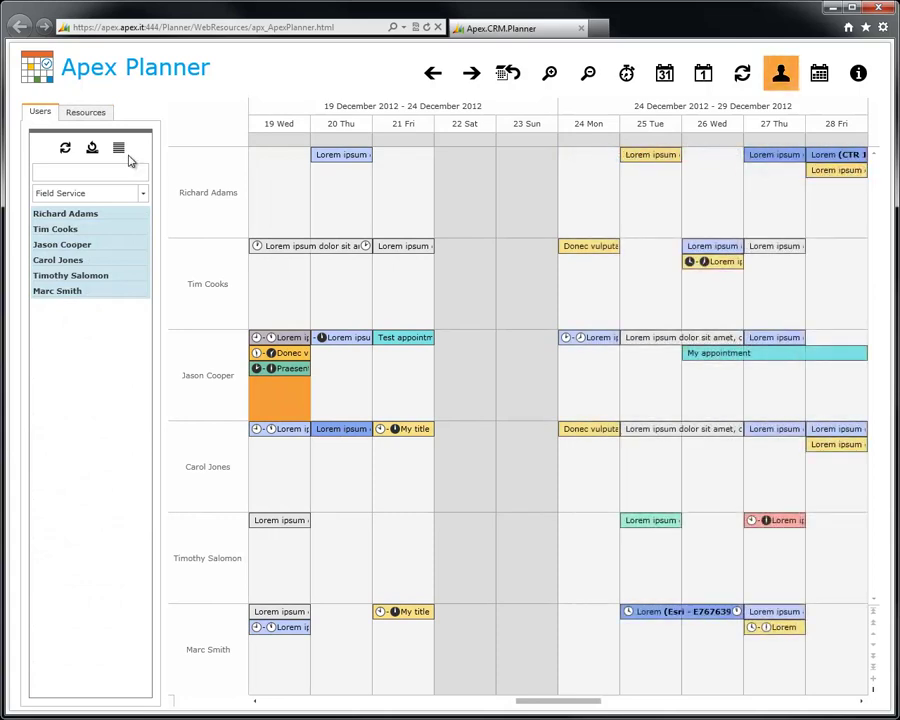
Step: Start a new record of type Appointment for the first user on 21 December 2012
{"action": "left_click", "coordinate": [396, 209]}
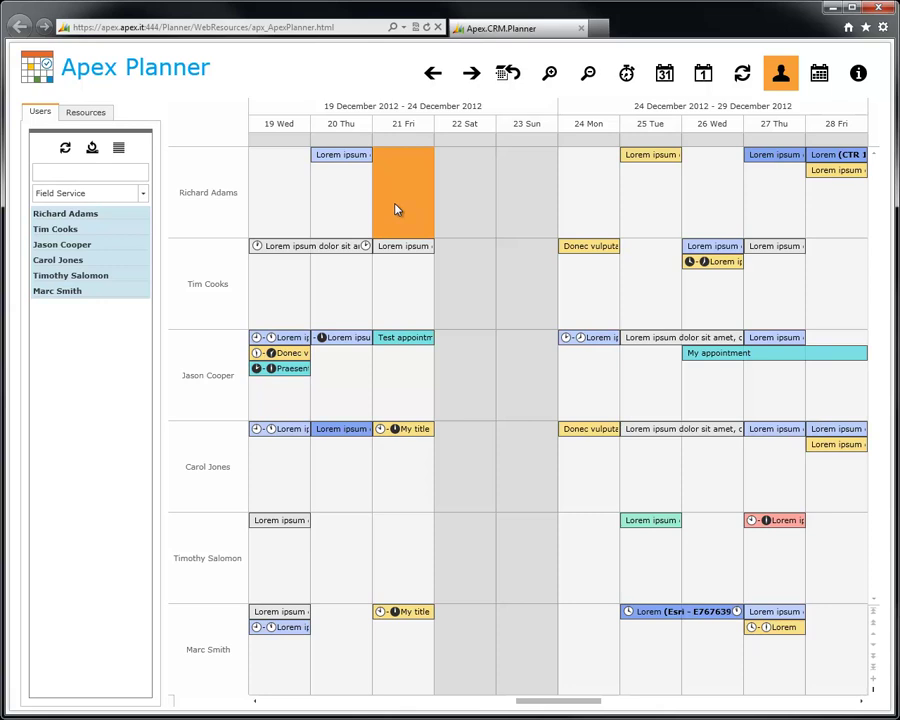
{"action": "right_click", "coordinate": [396, 209]}
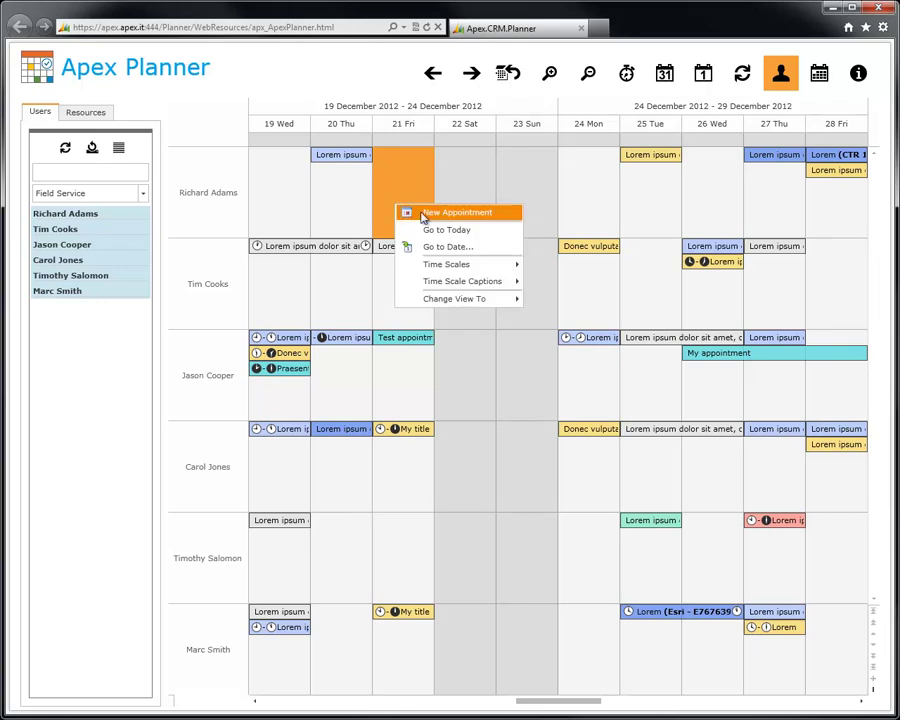
{"action": "left_click", "coordinate": [424, 213]}
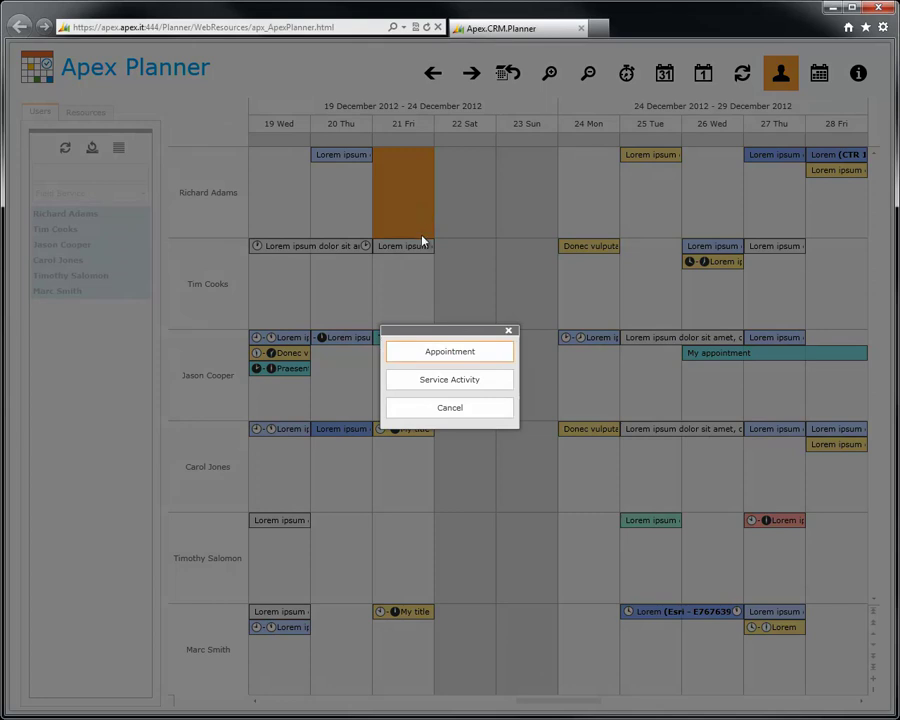
{"action": "left_click", "coordinate": [409, 358]}
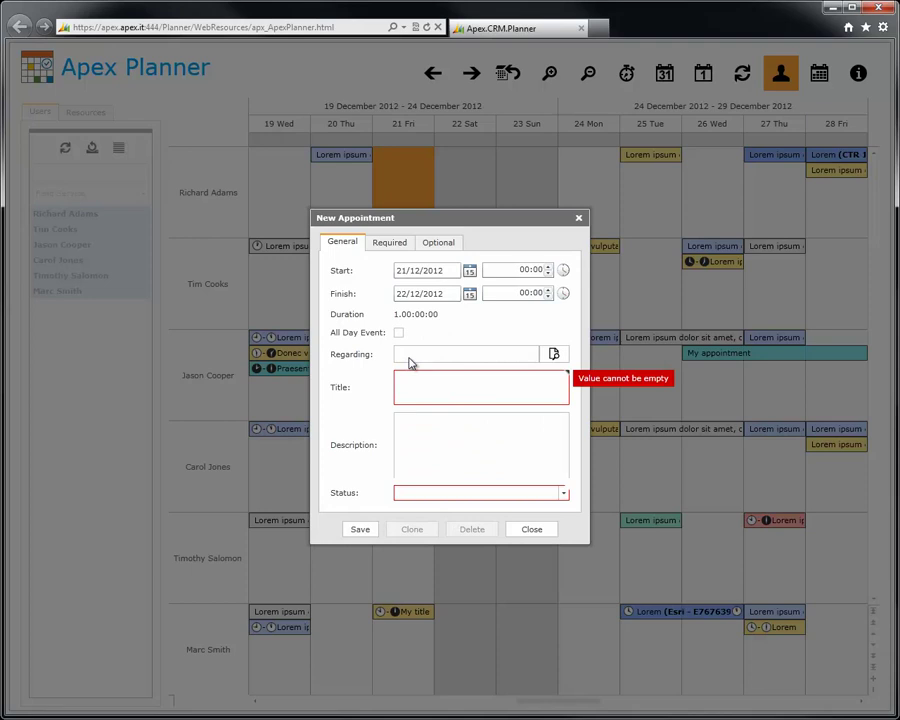
{"action": "left_click", "coordinate": [470, 272]}
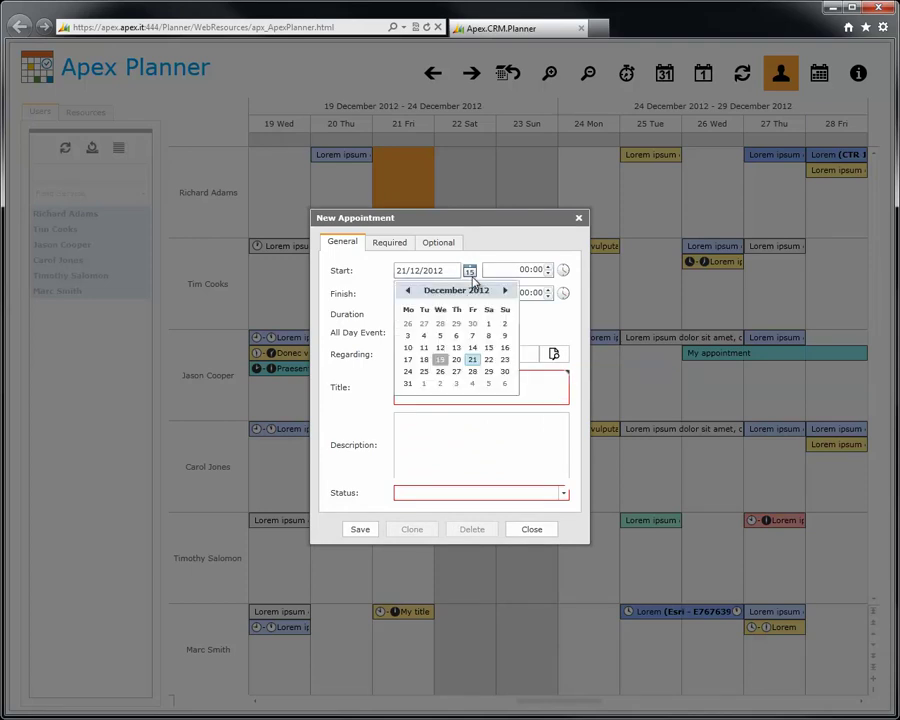
{"action": "left_click", "coordinate": [473, 279]}
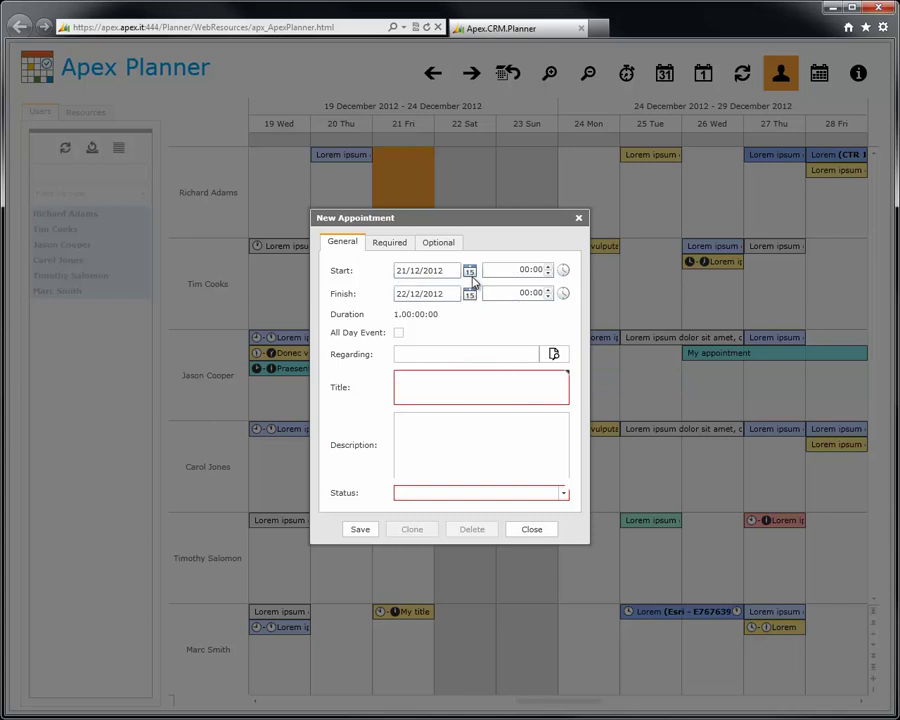
{"action": "left_click", "coordinate": [564, 272]}
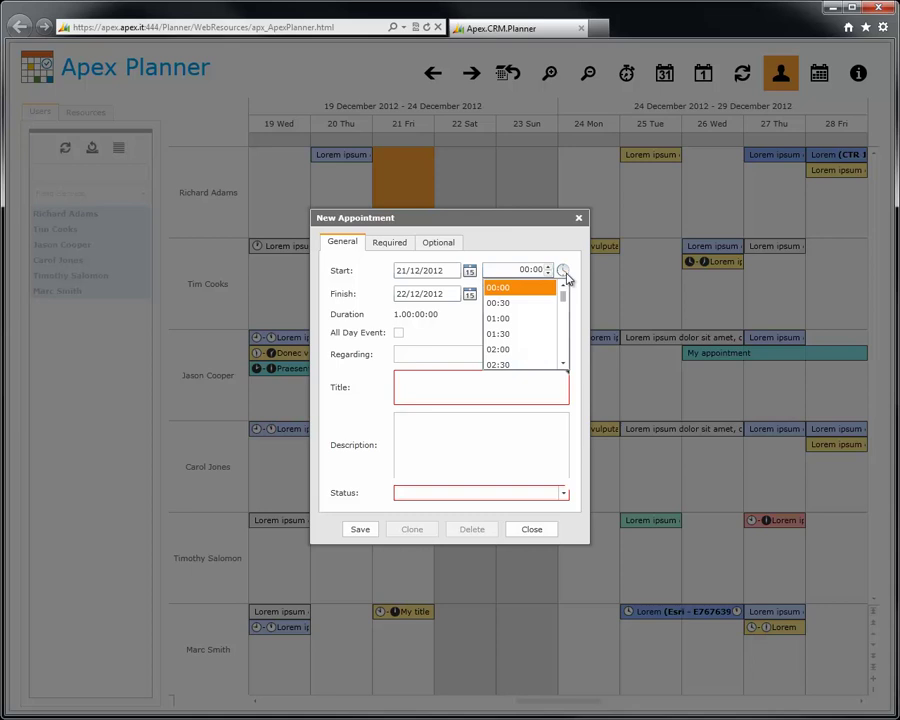
{"action": "left_click", "coordinate": [564, 274]}
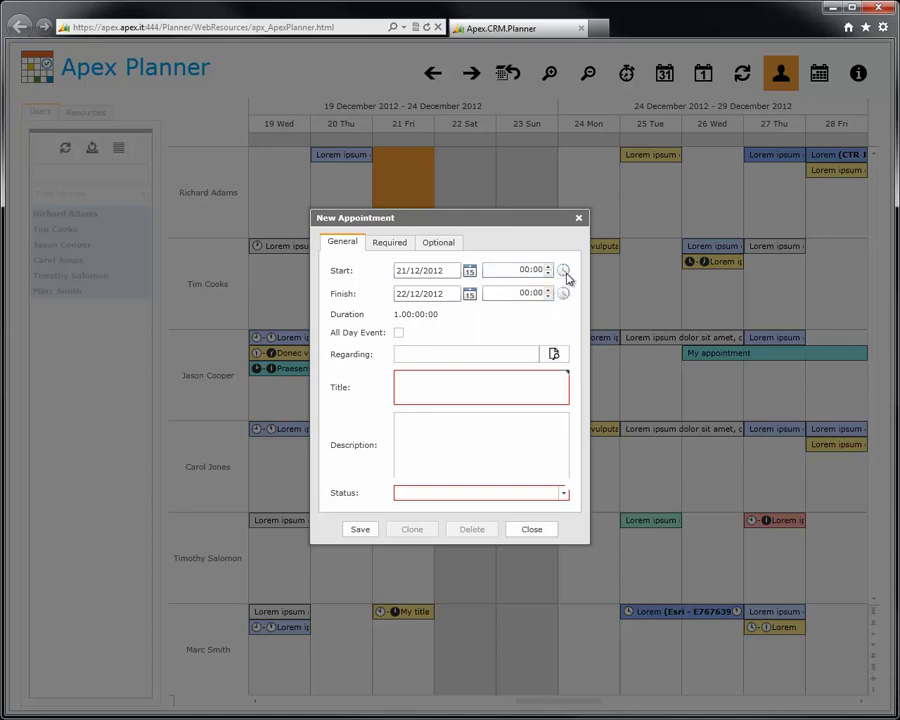
Step: Mark the new appointment as an all-day event and set its Regarding record to the account Advanced Components (sample)
{"action": "left_click", "coordinate": [399, 333]}
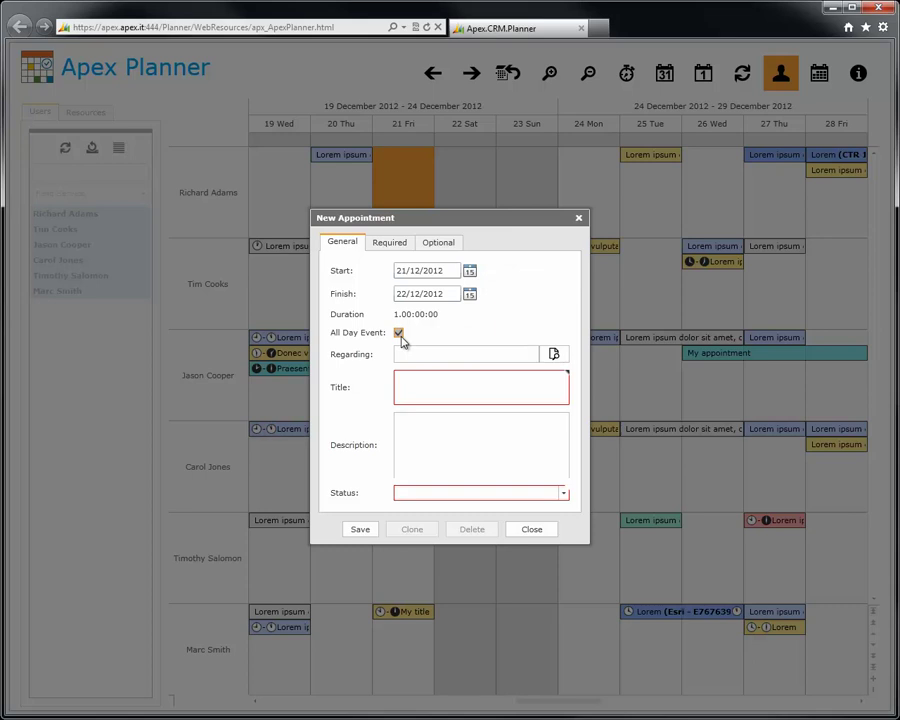
{"action": "left_click", "coordinate": [553, 355]}
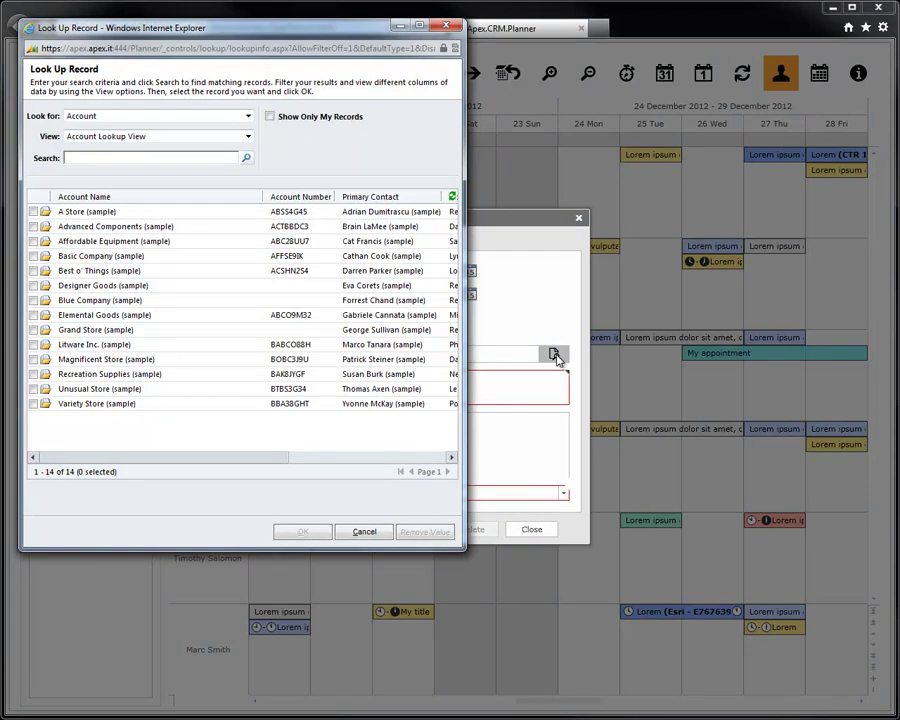
{"action": "left_click", "coordinate": [166, 229]}
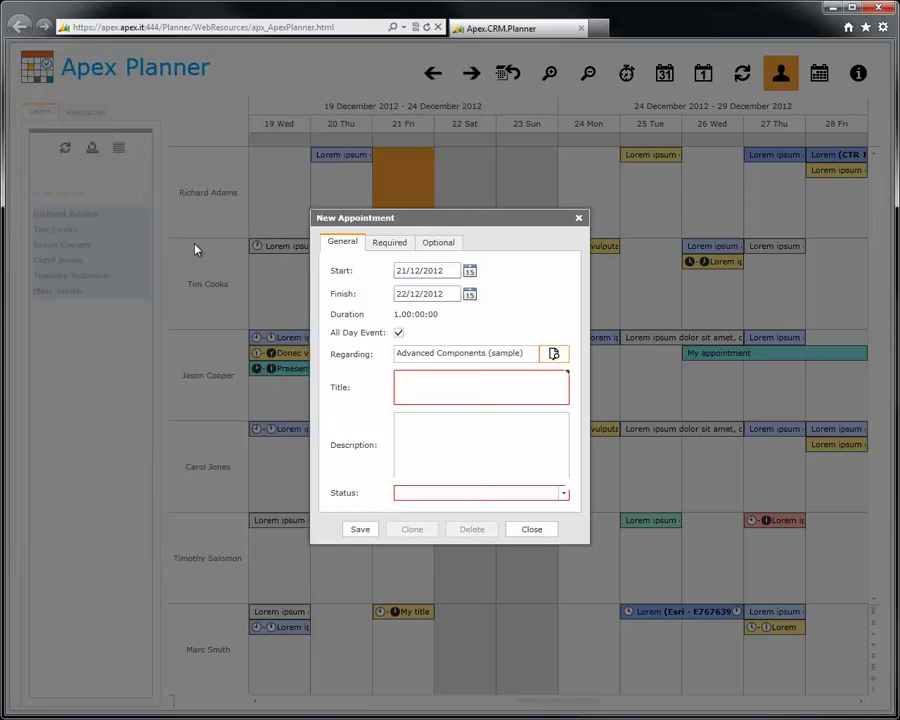
Step: Enter "Lorem ipsum dolor sit amet, consectetur adipiscing elit." as the appointment's title and description, and set its status to Out Of Office
{"action": "left_click", "coordinate": [407, 375]}
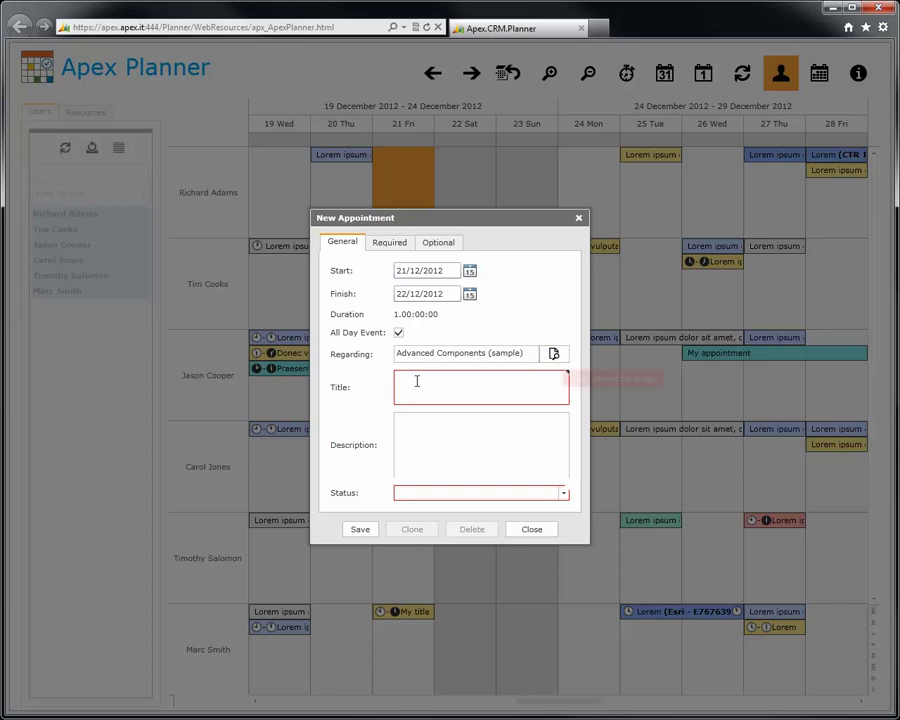
{"action": "type", "text": "Lorem ipsum dolor sit amet, consectetur adipiscing elit."}
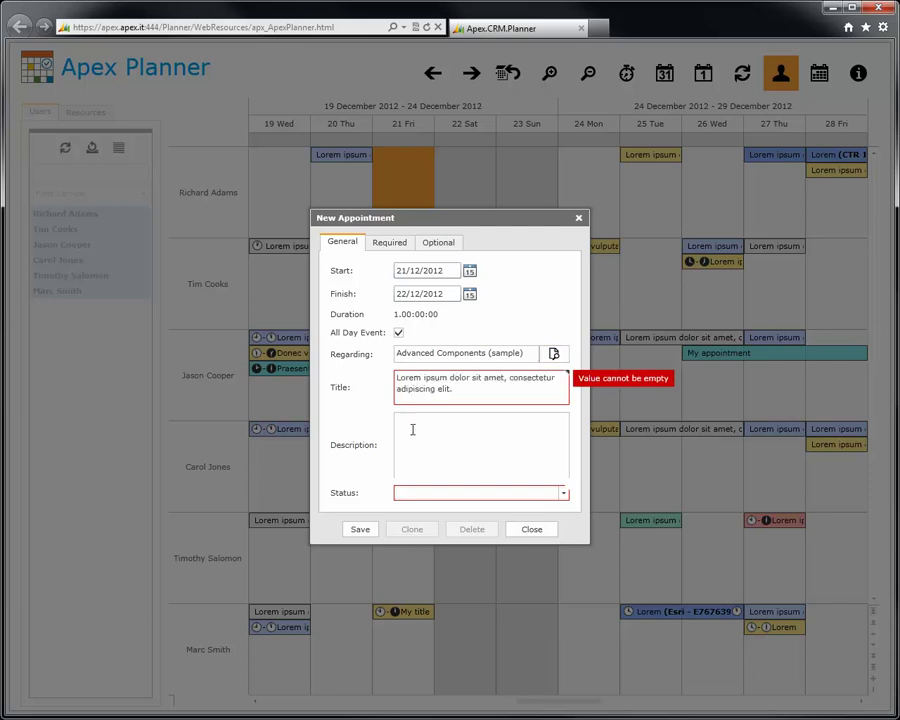
{"action": "left_click", "coordinate": [411, 428]}
{"action": "type", "text": "Lorem ipsum dolor sit amet, consectetur adipiscing elit."}
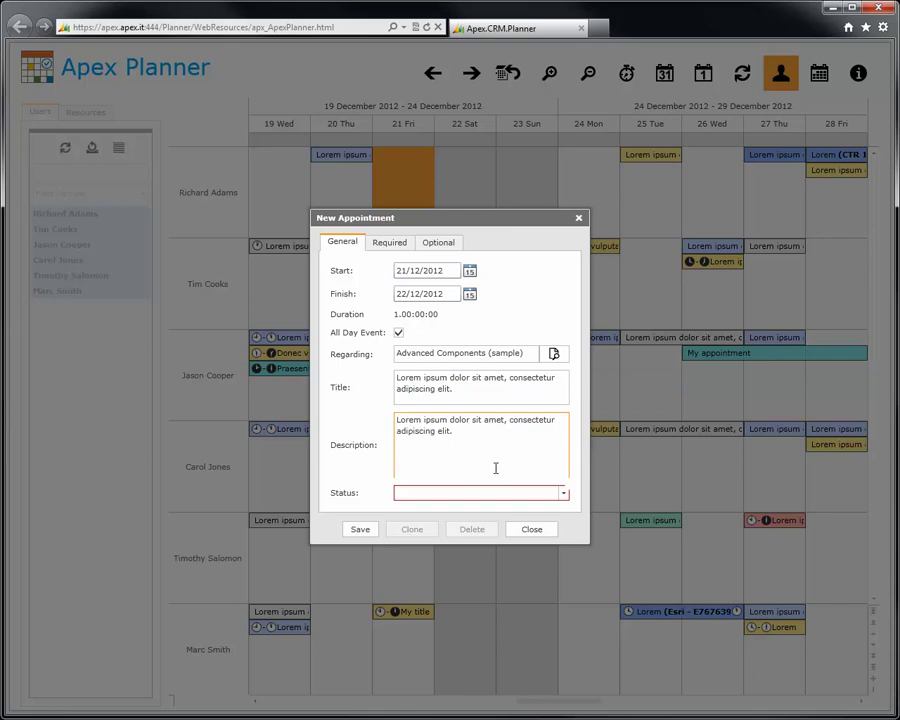
{"action": "left_click", "coordinate": [565, 494]}
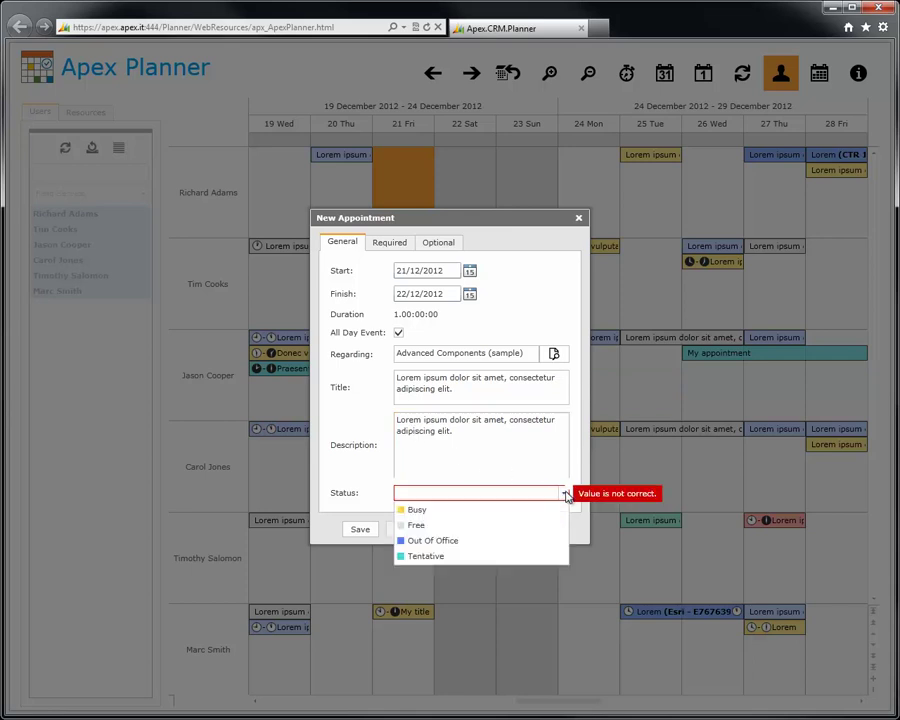
{"action": "left_click", "coordinate": [533, 541]}
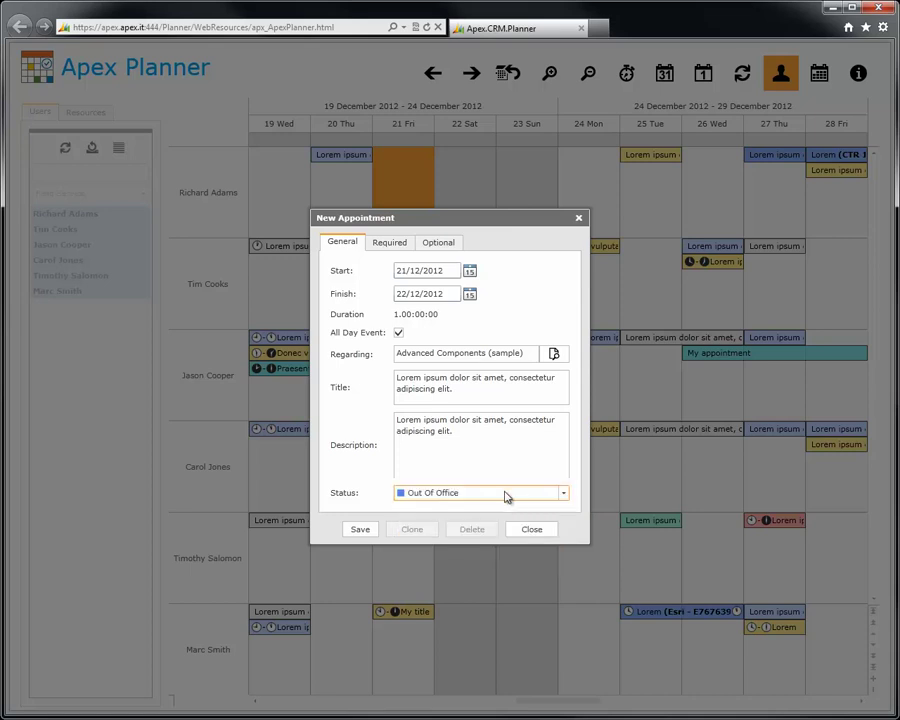
Step: Look up the second user of the planner and add that user to the appointment's required attendees
{"action": "left_click", "coordinate": [391, 246]}
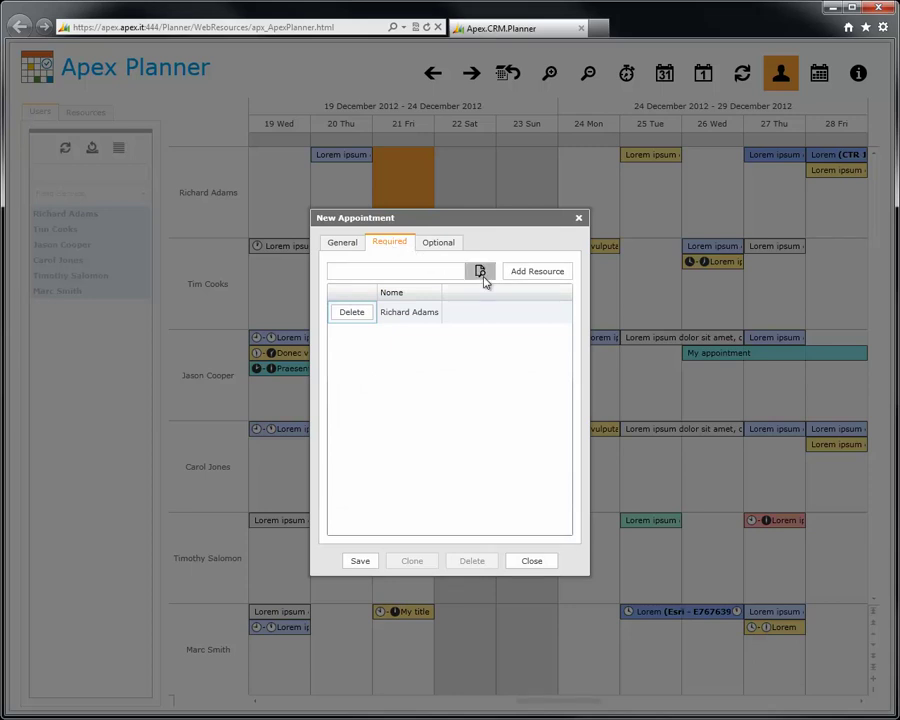
{"action": "left_click", "coordinate": [481, 272]}
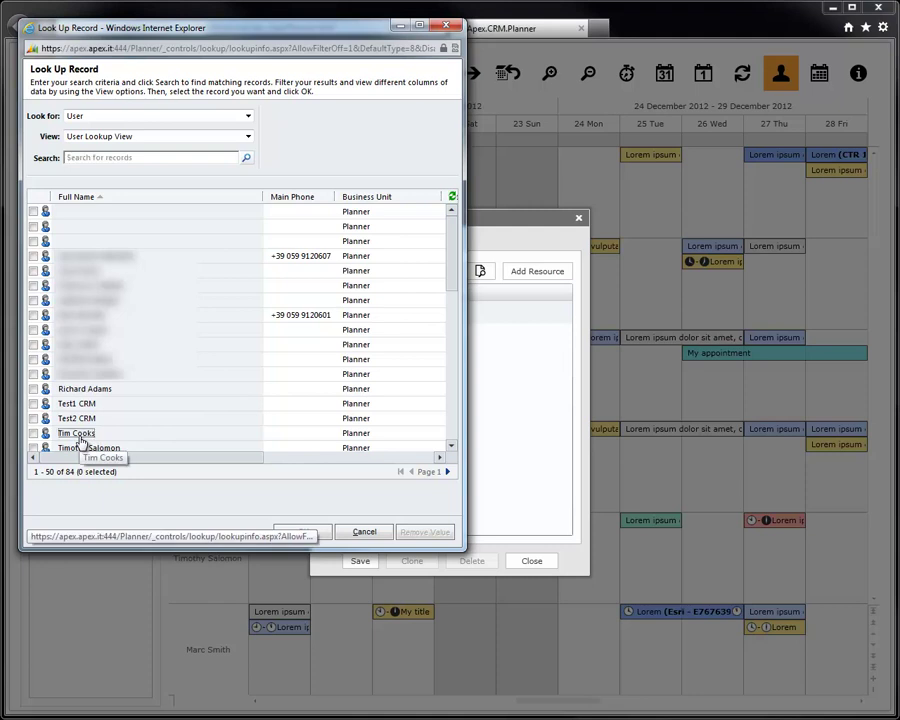
{"action": "left_click", "coordinate": [78, 436]}
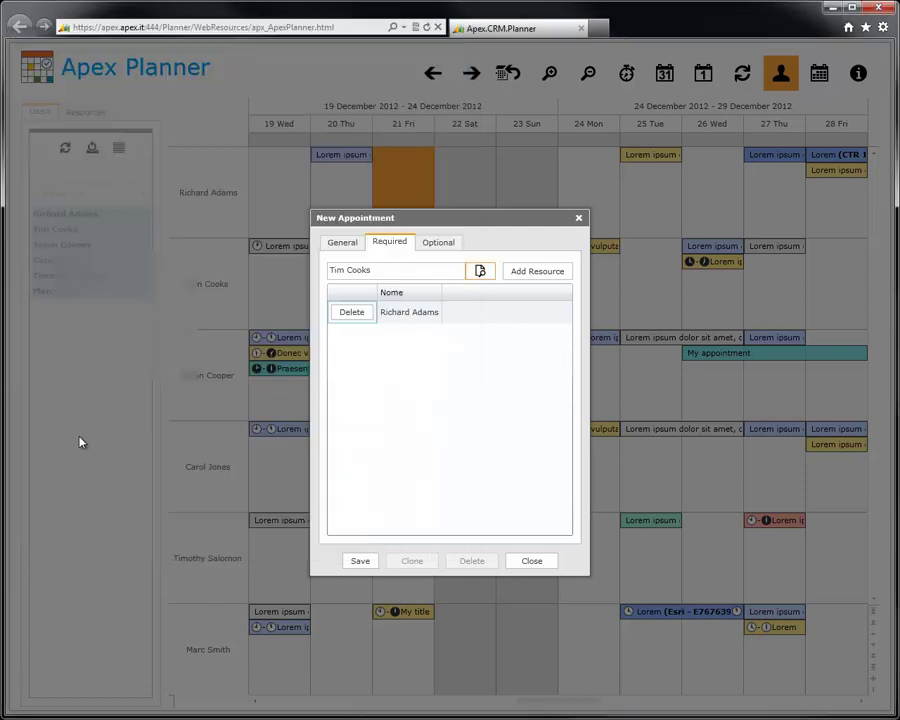
{"action": "left_click", "coordinate": [531, 284]}
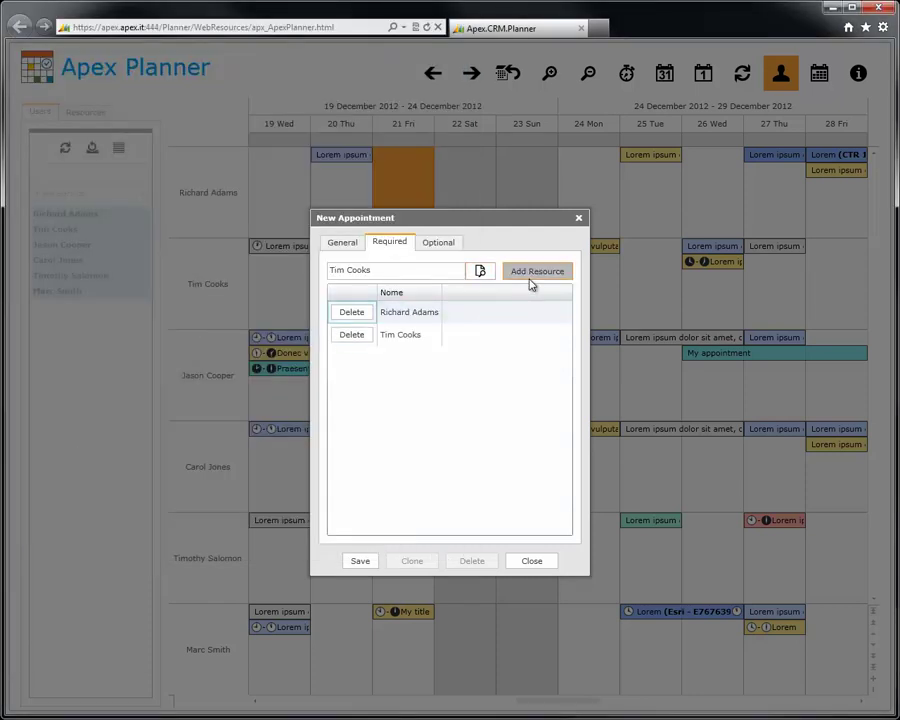
Step: Check the appointment's optional attendees, and save it to the schedules of both required users on 21 December 2012
{"action": "left_click", "coordinate": [455, 247]}
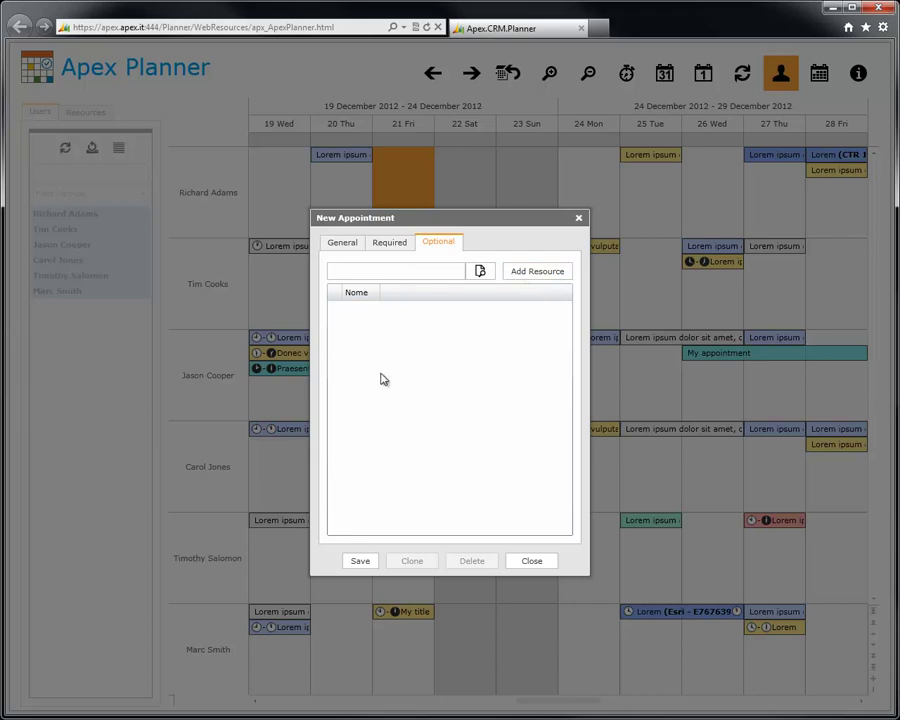
{"action": "left_click", "coordinate": [356, 562]}
{"action": "mouse_move", "coordinate": [403, 160]}
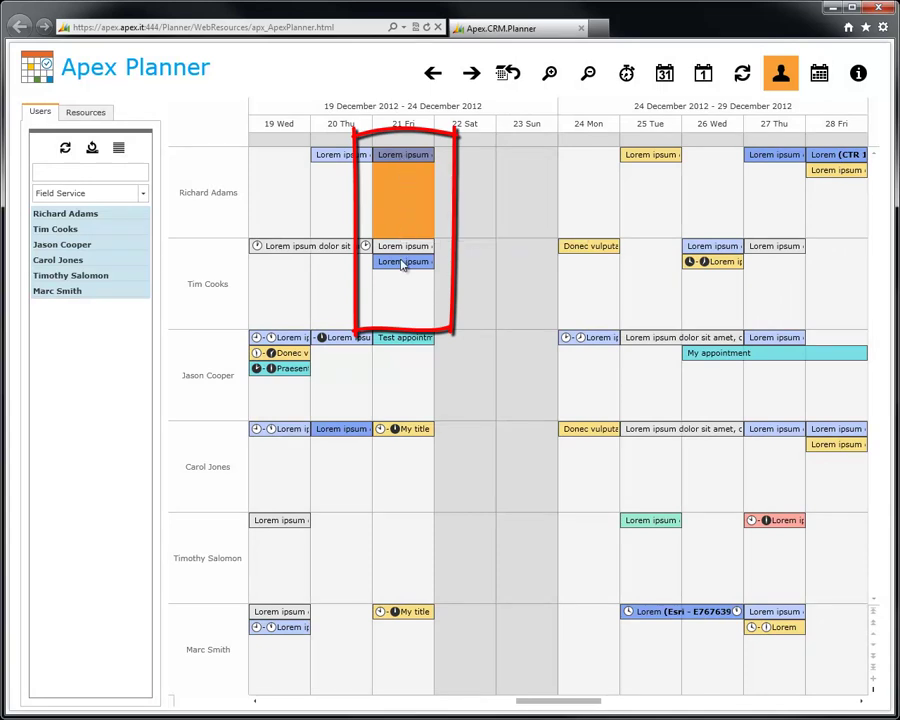
{"action": "mouse_move", "coordinate": [403, 263]}
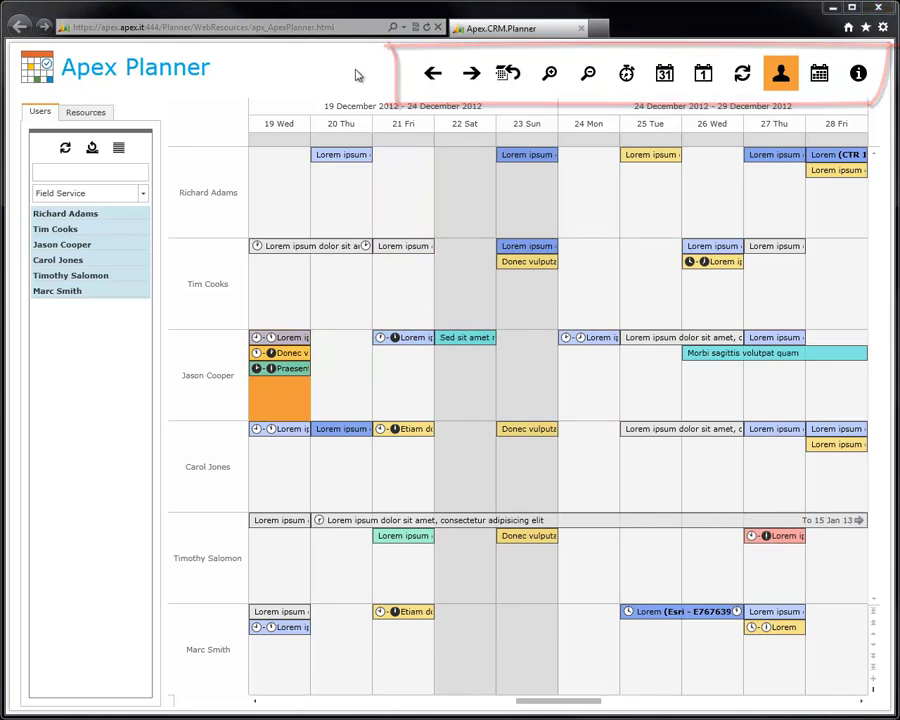
Step: Browse the timeline one period back and two periods forward, and return it to the current date
{"action": "left_click", "coordinate": [433, 75]}
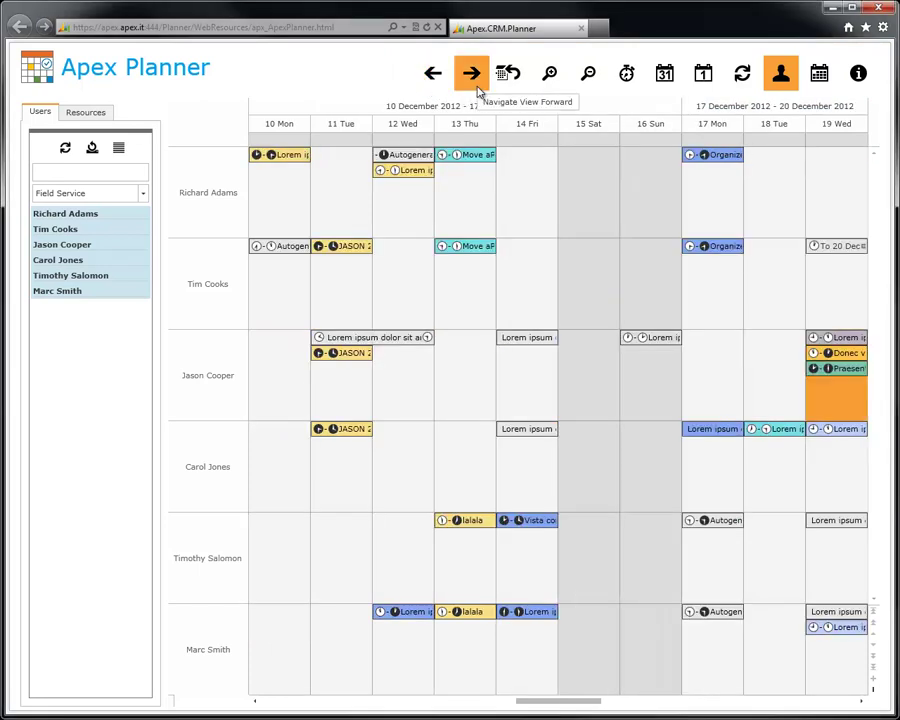
{"action": "left_click", "coordinate": [477, 87]}
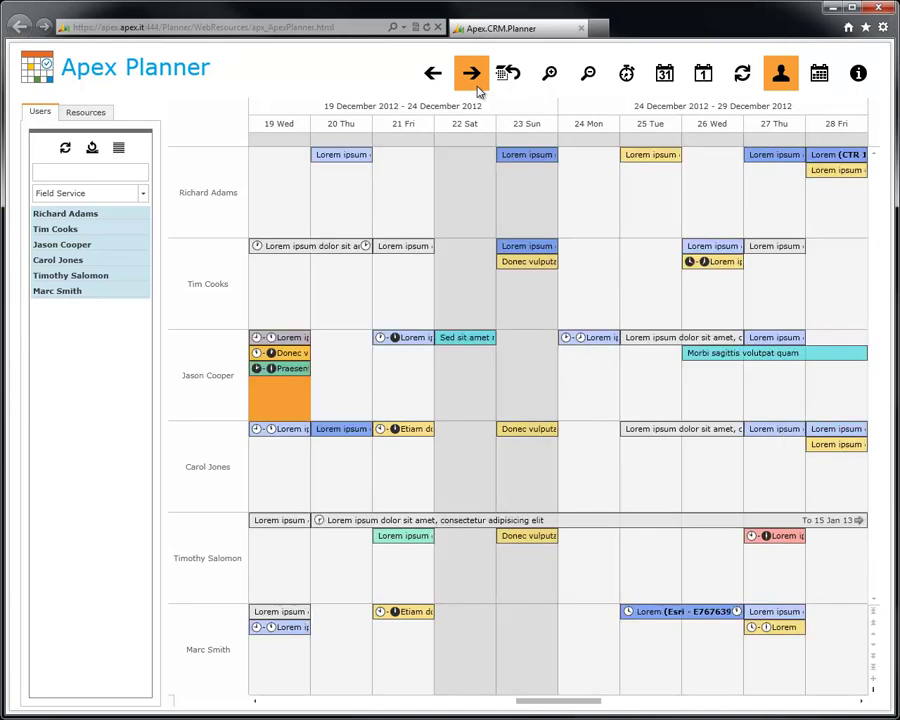
{"action": "left_click", "coordinate": [477, 90]}
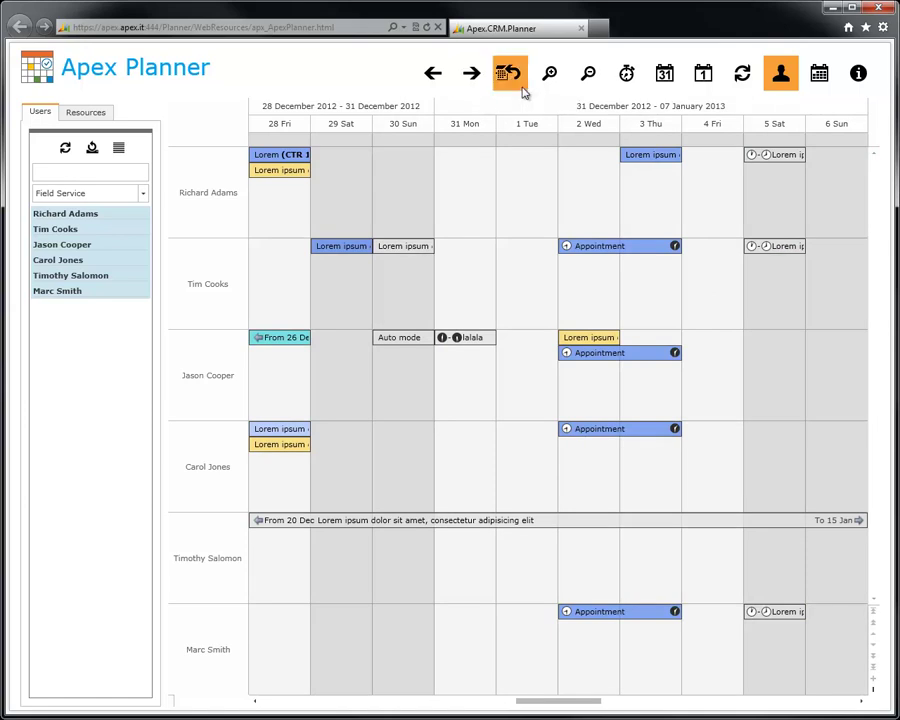
{"action": "left_click", "coordinate": [522, 92]}
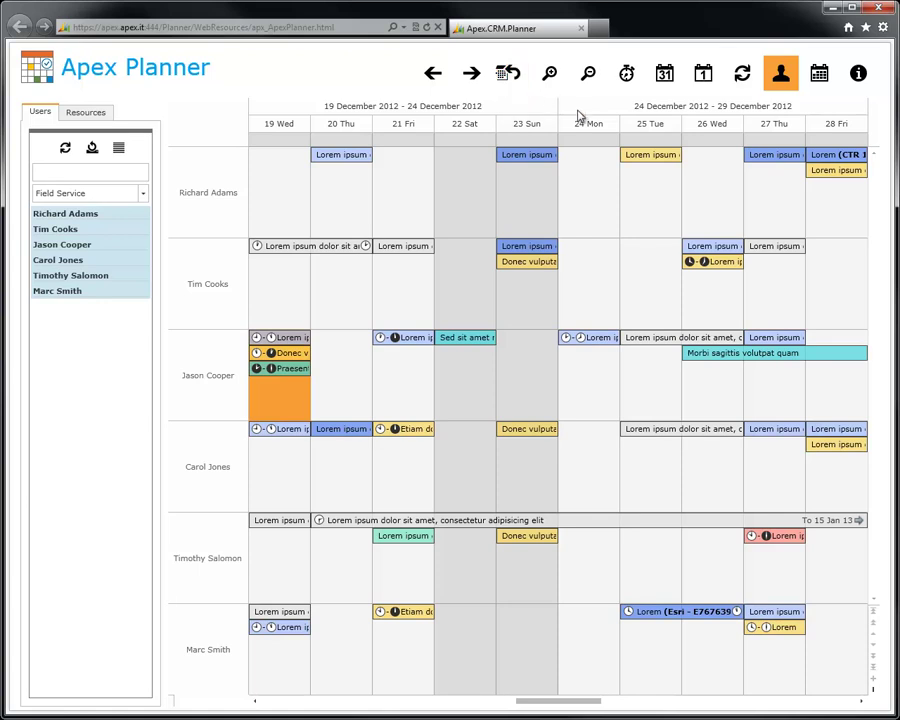
Step: Show the schedule in month view, zoom it out and back in, and return to the timeline view
{"action": "left_click", "coordinate": [673, 88]}
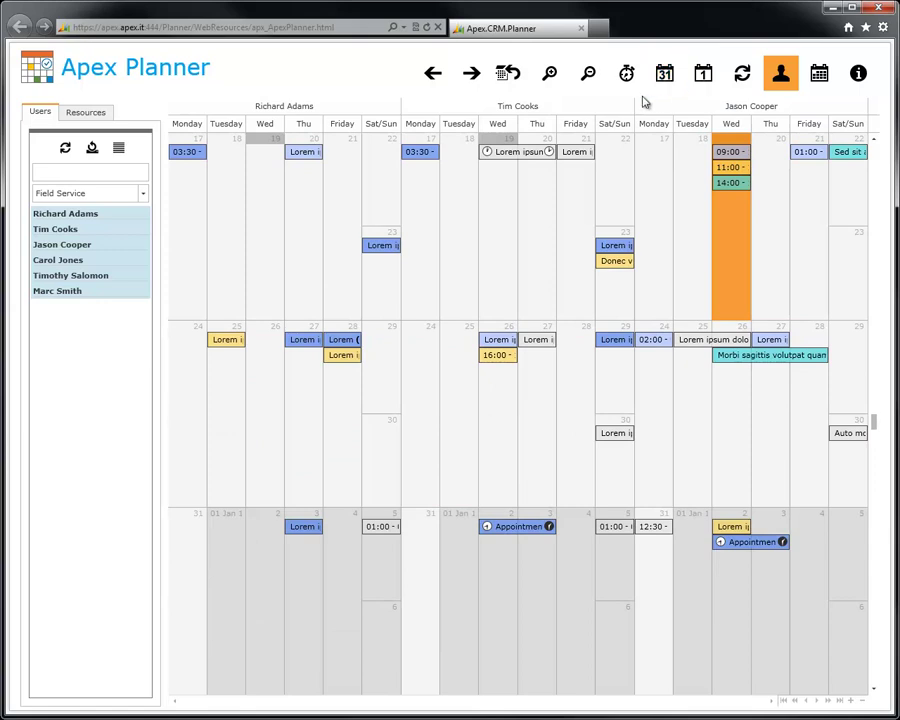
{"action": "left_click", "coordinate": [590, 86]}
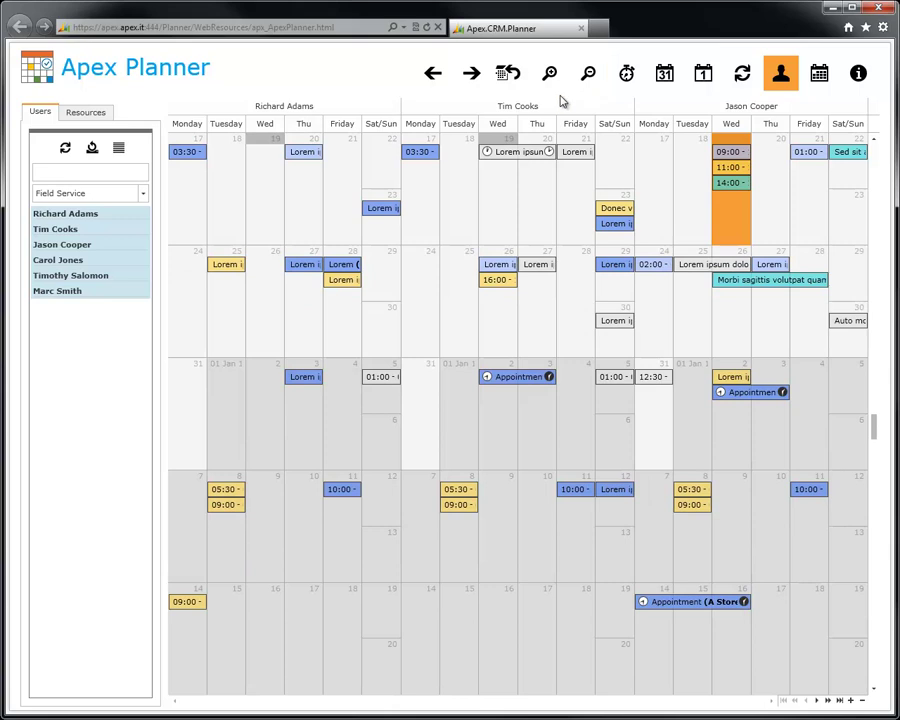
{"action": "left_click", "coordinate": [549, 88]}
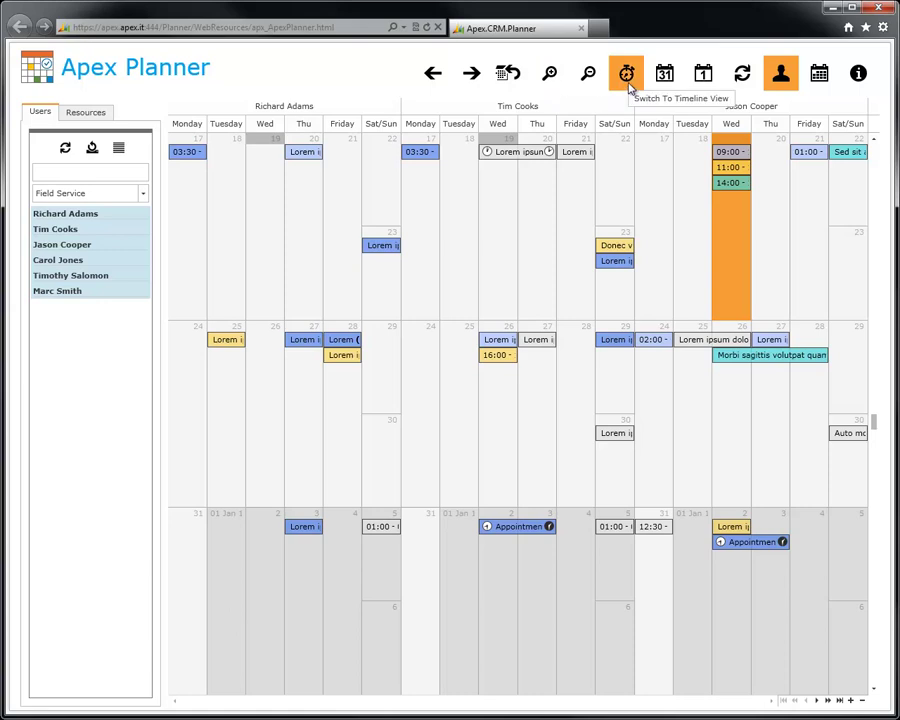
{"action": "left_click", "coordinate": [626, 78]}
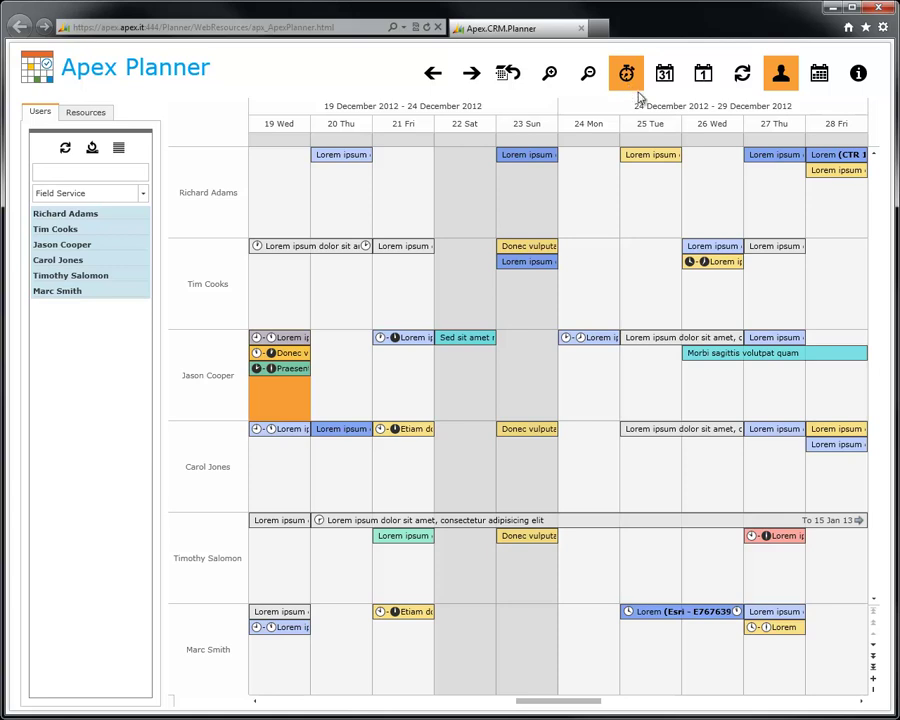
Step: Show 19 December in day view, examine the details of the third user's appointments, and return to the timeline view
{"action": "left_click", "coordinate": [704, 80]}
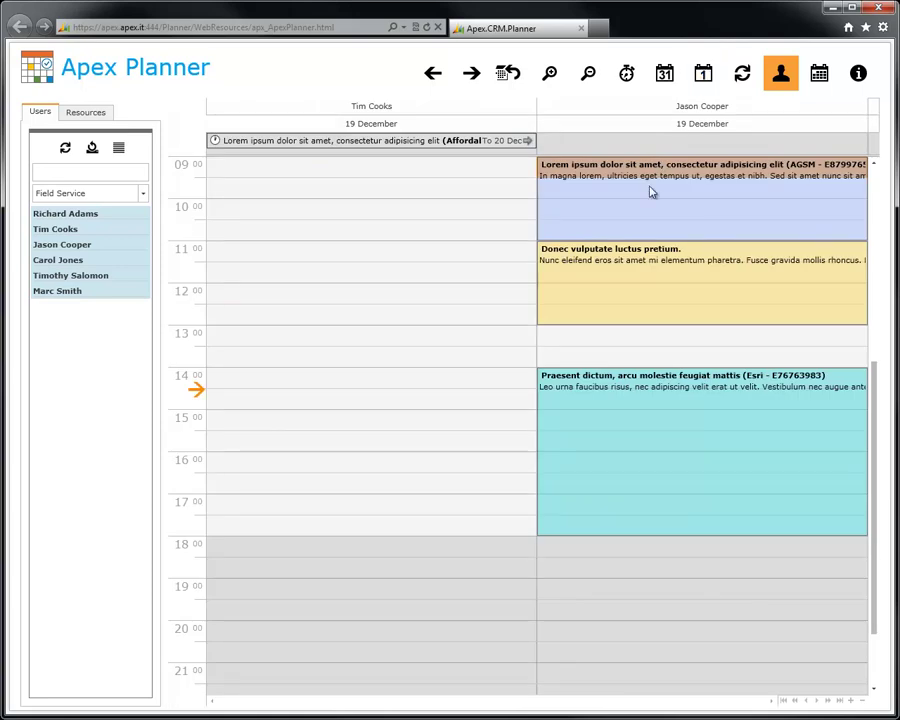
{"action": "mouse_move", "coordinate": [641, 387]}
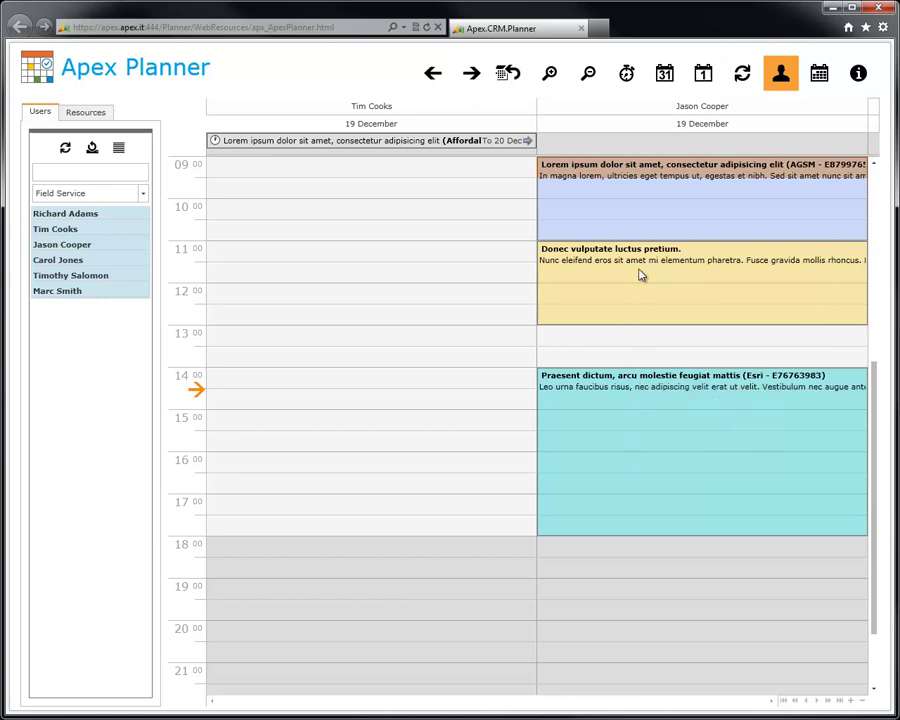
{"action": "mouse_move", "coordinate": [641, 193]}
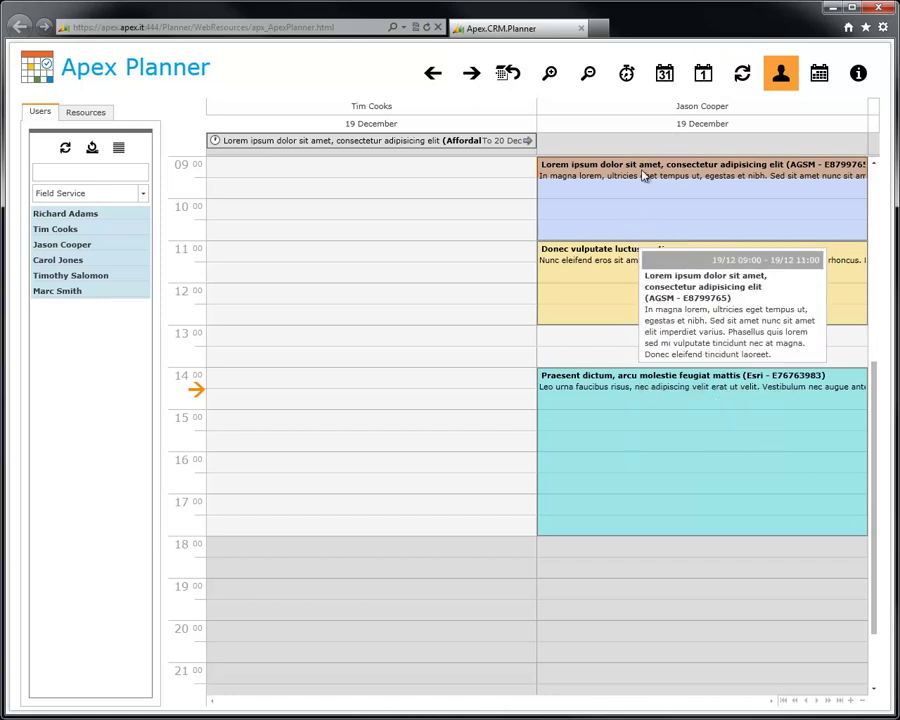
{"action": "left_click", "coordinate": [626, 78]}
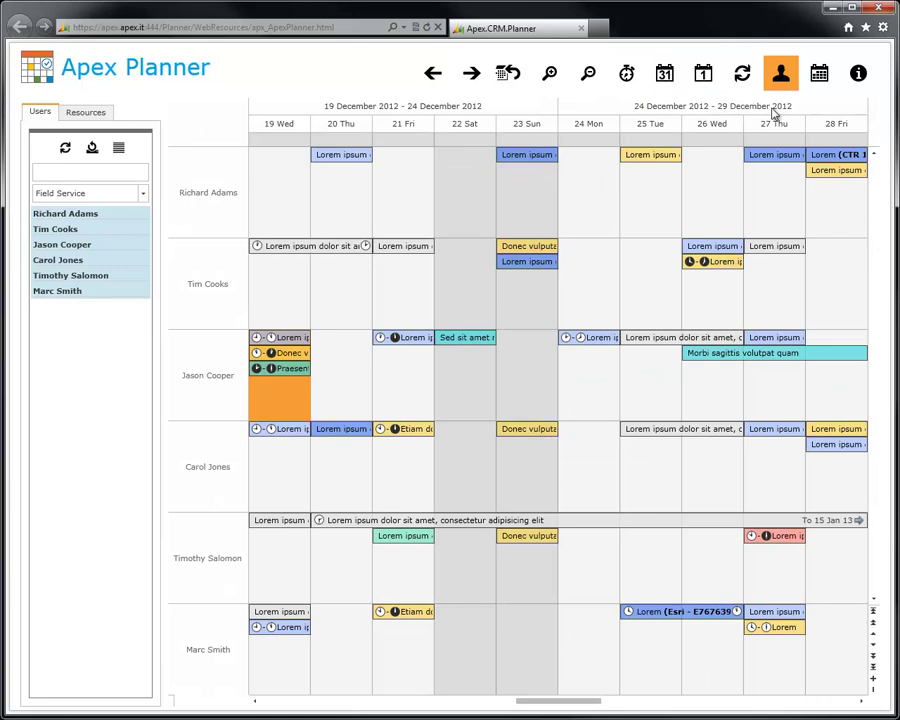
Step: Hide and restore the user list, and show the multi-month date calendar beside the timeline
{"action": "left_click", "coordinate": [781, 76]}
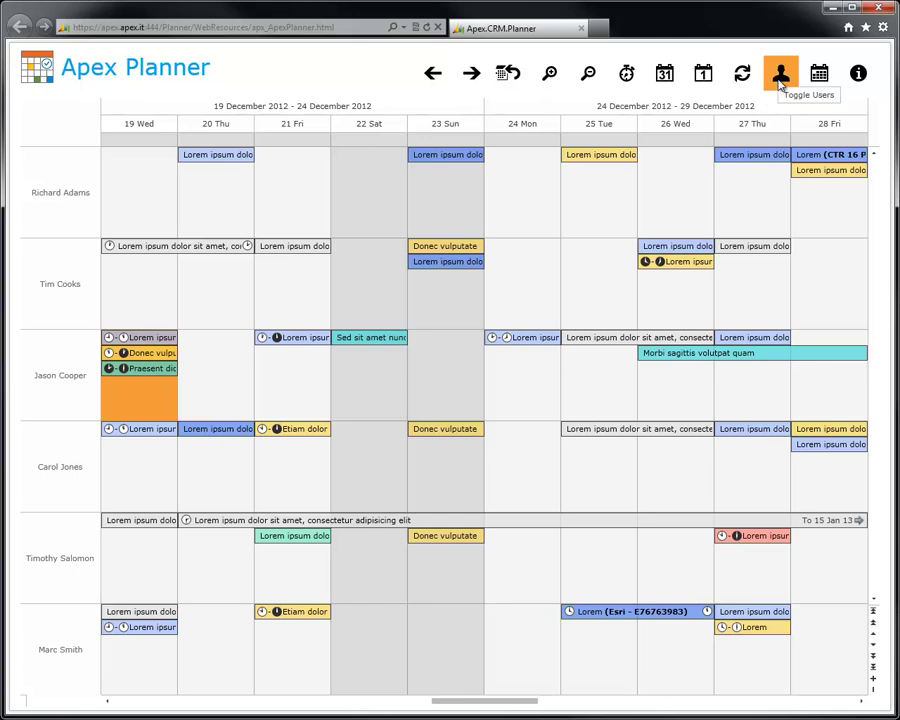
{"action": "left_click", "coordinate": [781, 82]}
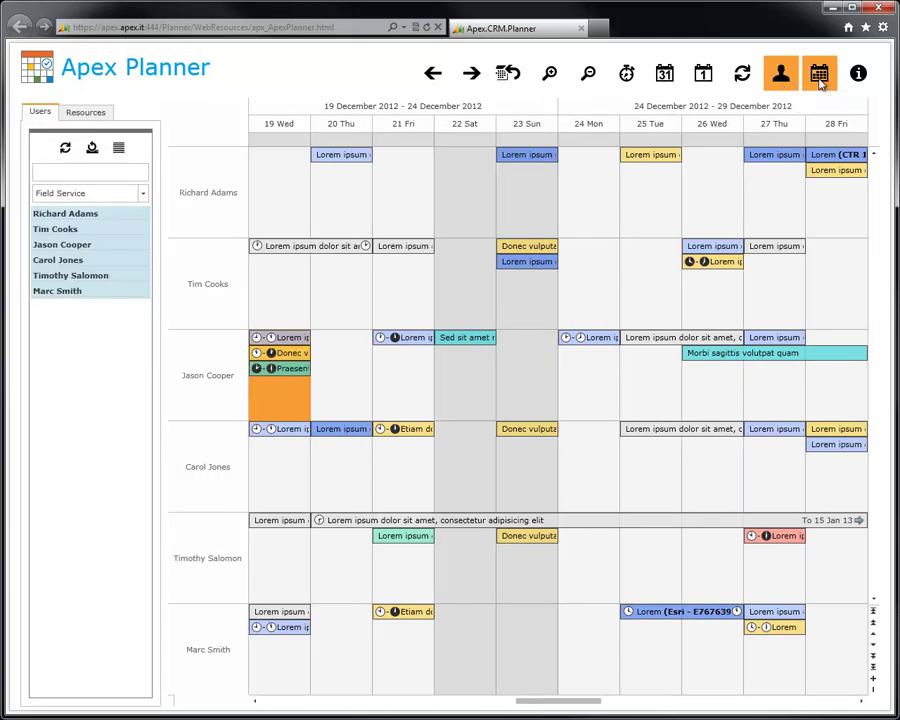
{"action": "left_click", "coordinate": [820, 84]}
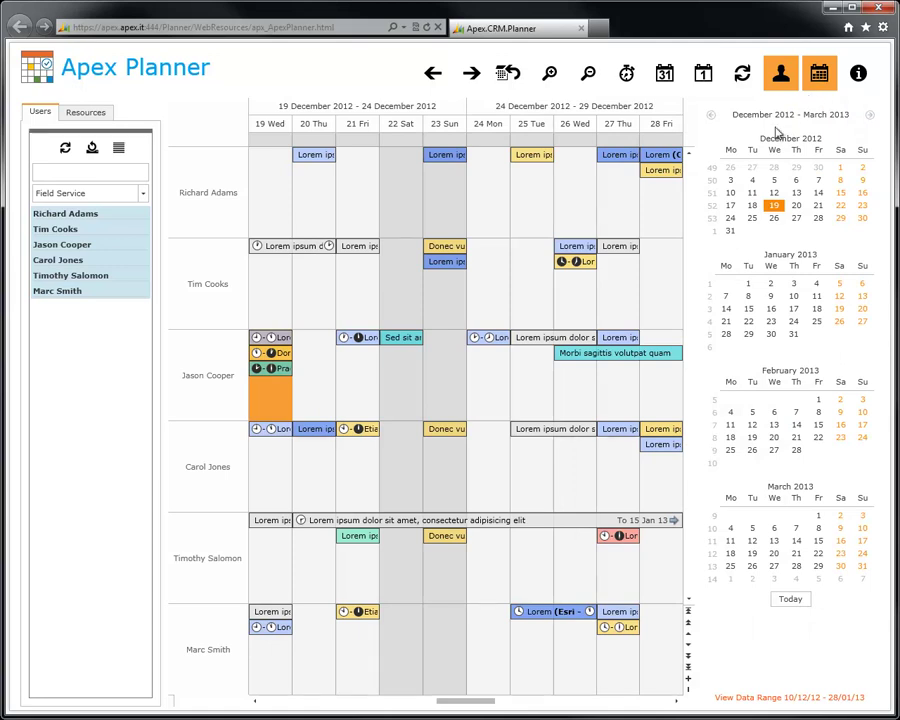
Step: Display the timeline starting from 18, 19 and 20 December 2012 in turn, and hide the date calendar
{"action": "left_click", "coordinate": [754, 205]}
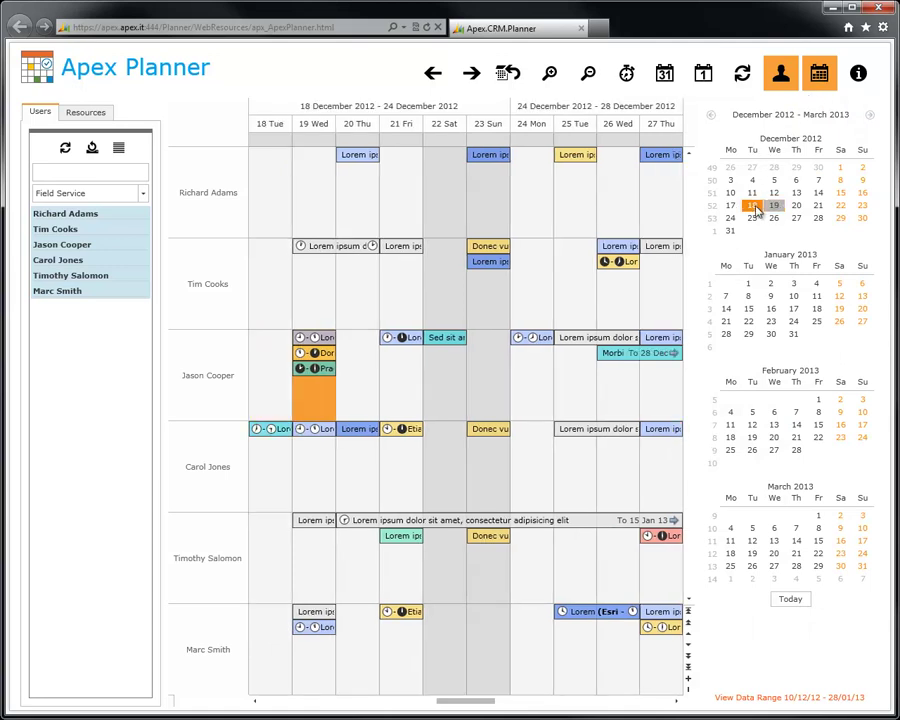
{"action": "left_click", "coordinate": [774, 205]}
{"action": "left_click", "coordinate": [797, 205]}
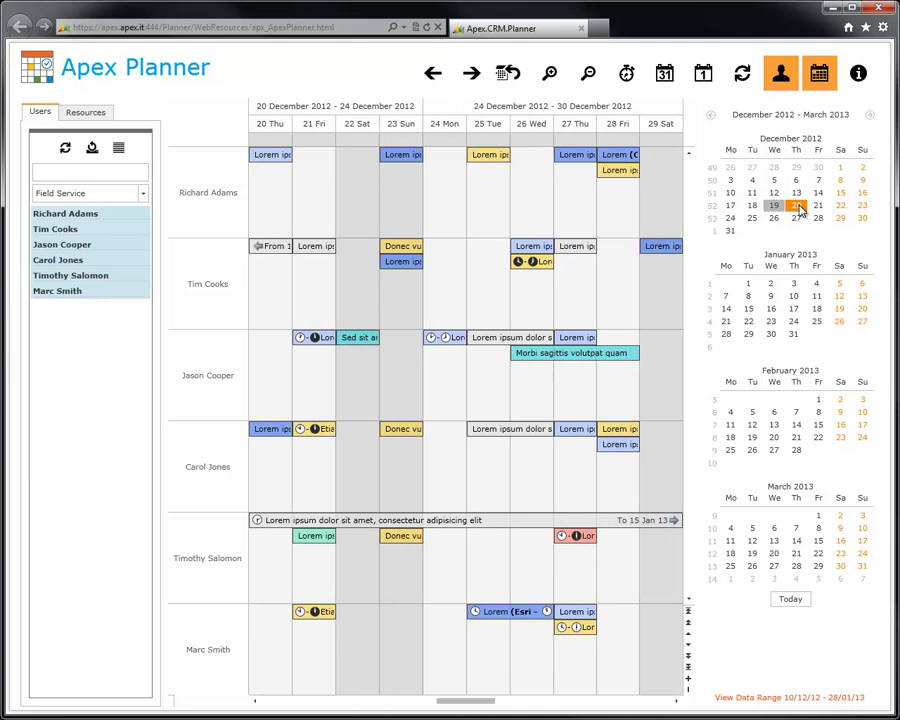
{"action": "left_click", "coordinate": [820, 76]}
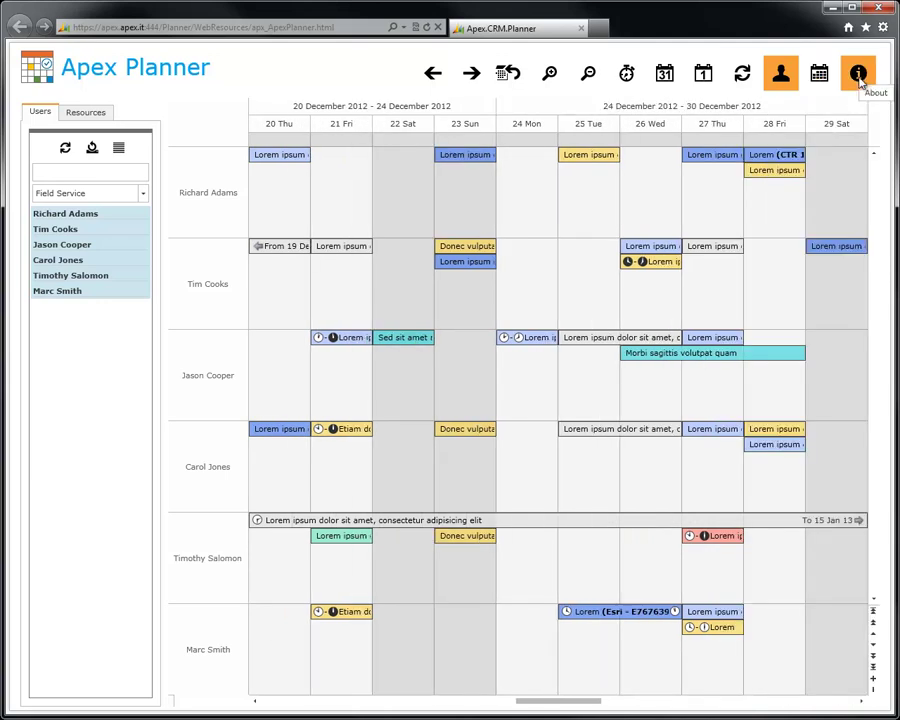
Step: Examine the planner's version and licence information, and close it
{"action": "left_click", "coordinate": [858, 76]}
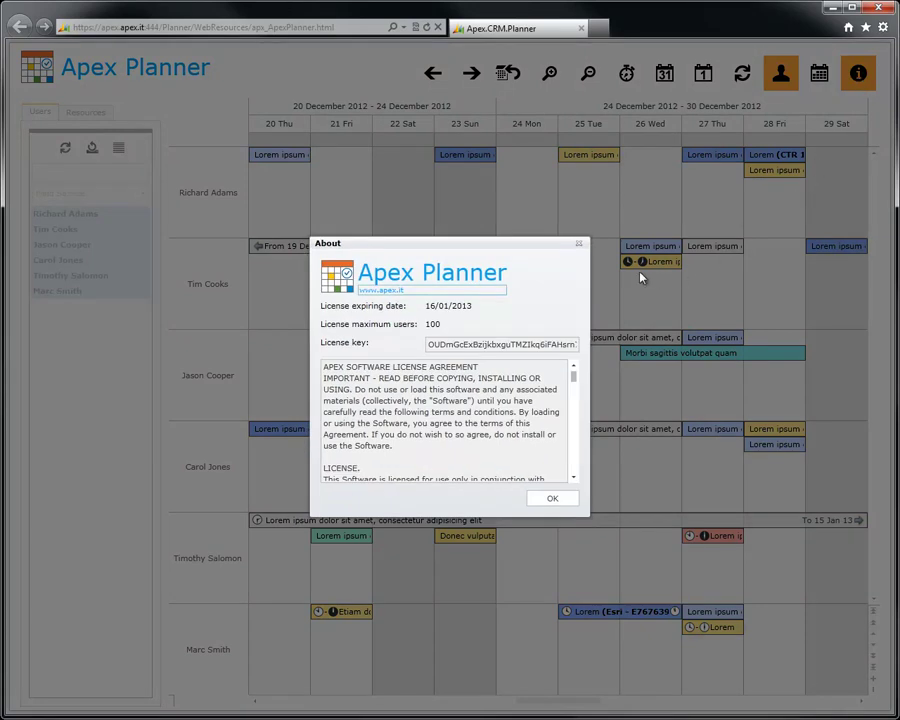
{"action": "left_click", "coordinate": [579, 245]}
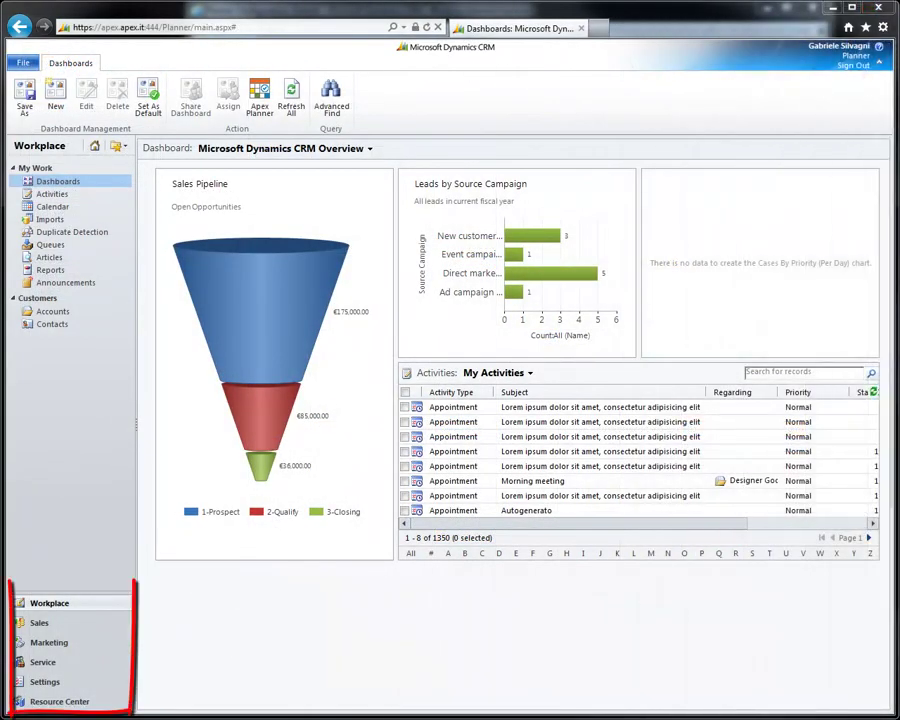
Step: Switch to Microsoft Dynamics CRM and open the Default record of the Planner Configurations in the settings area
{"action": "left_click", "coordinate": [65, 688]}
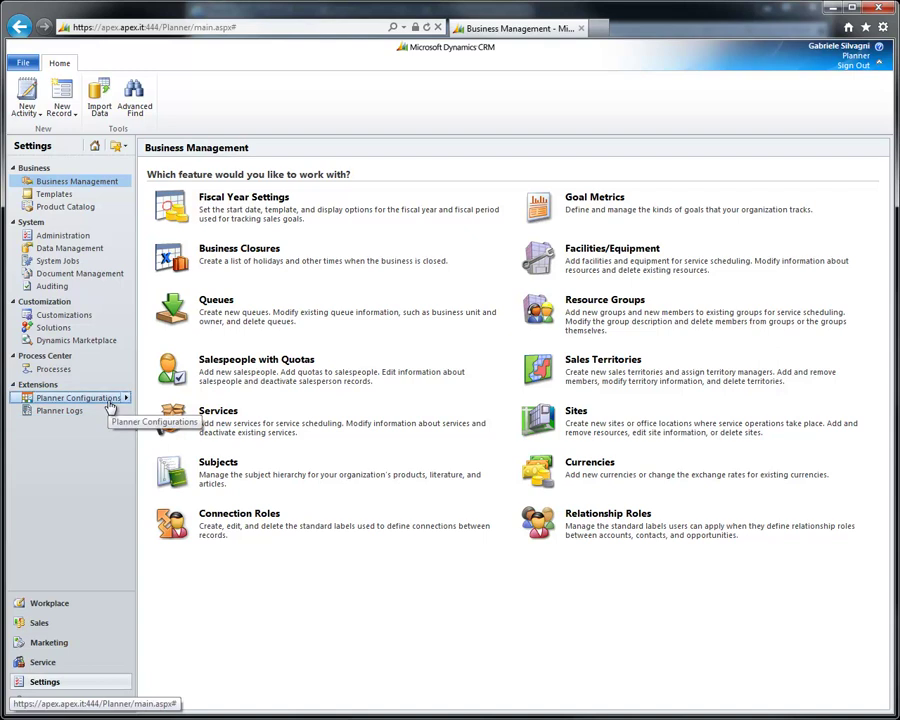
{"action": "left_click", "coordinate": [110, 405]}
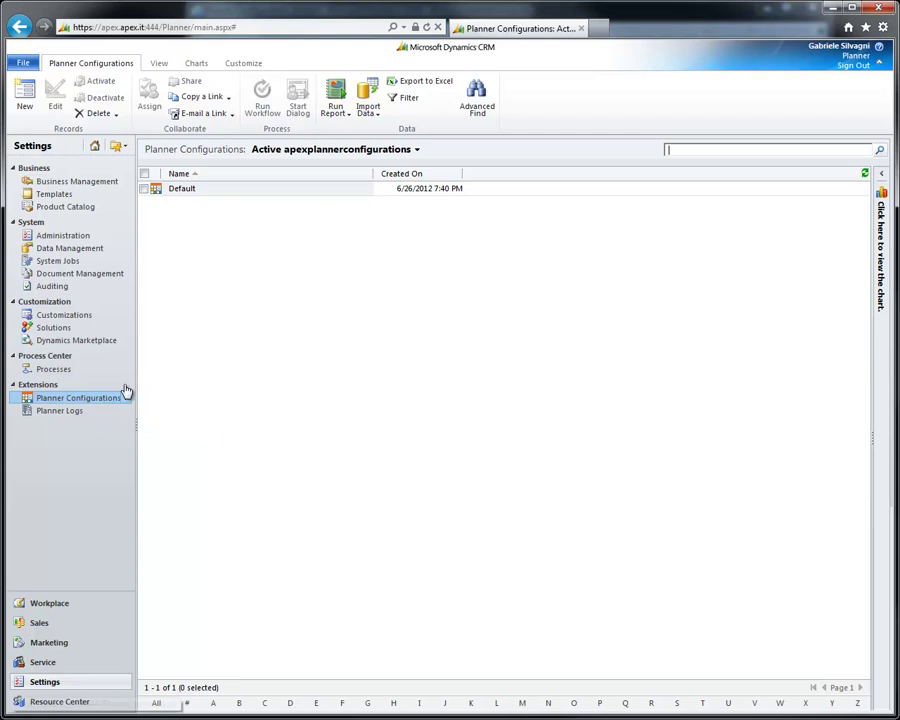
{"action": "left_click", "coordinate": [182, 189]}
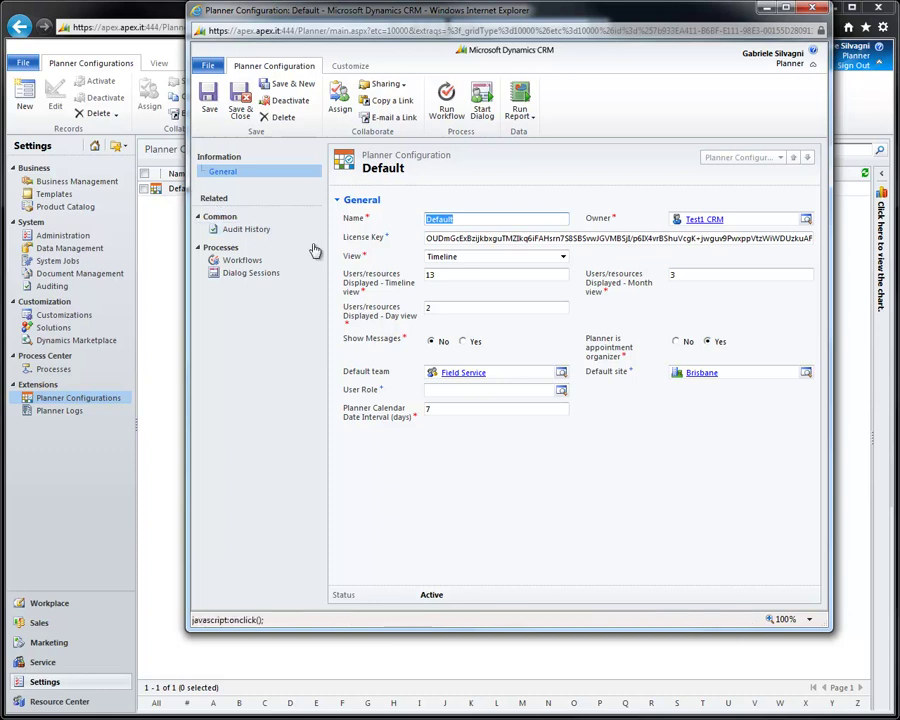
Step: Examine the available options for the default view, default team and default site in the Default planner configuration, leaving each selection as it is
{"action": "left_click", "coordinate": [562, 258]}
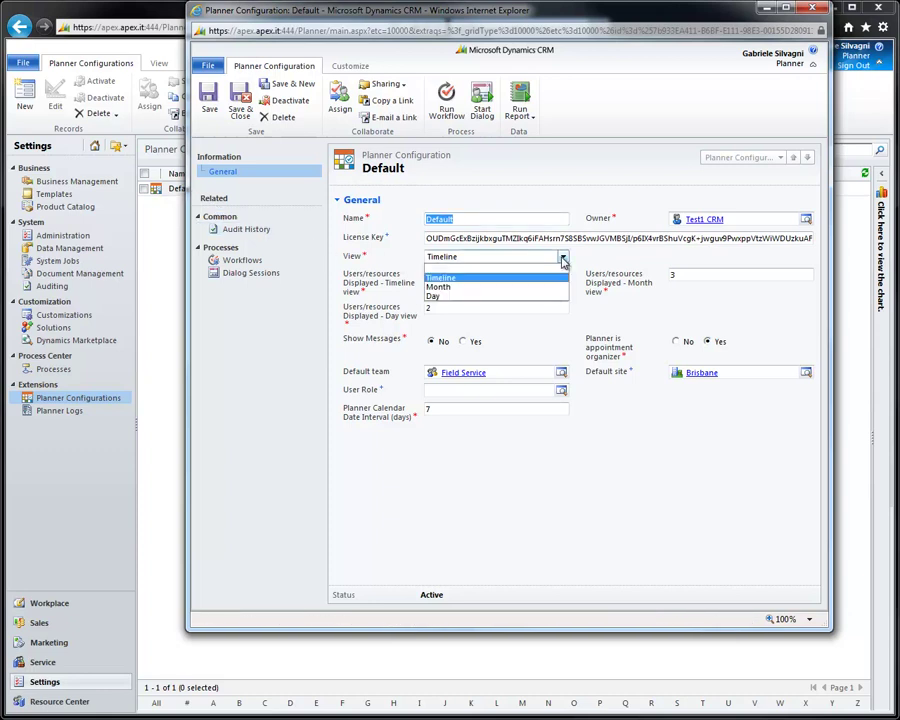
{"action": "left_click", "coordinate": [562, 259]}
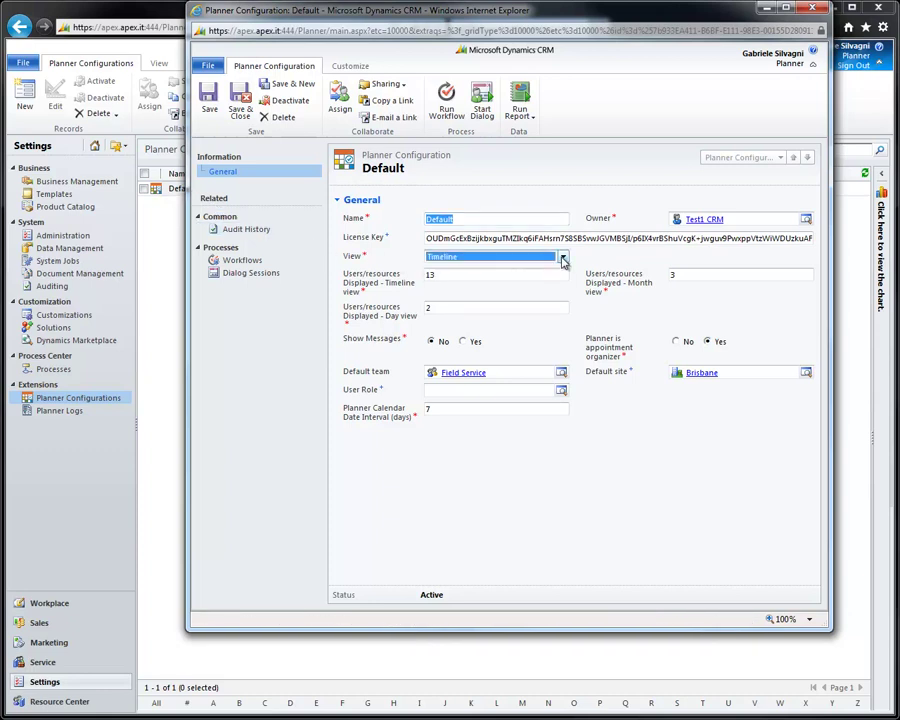
{"action": "left_click", "coordinate": [560, 377]}
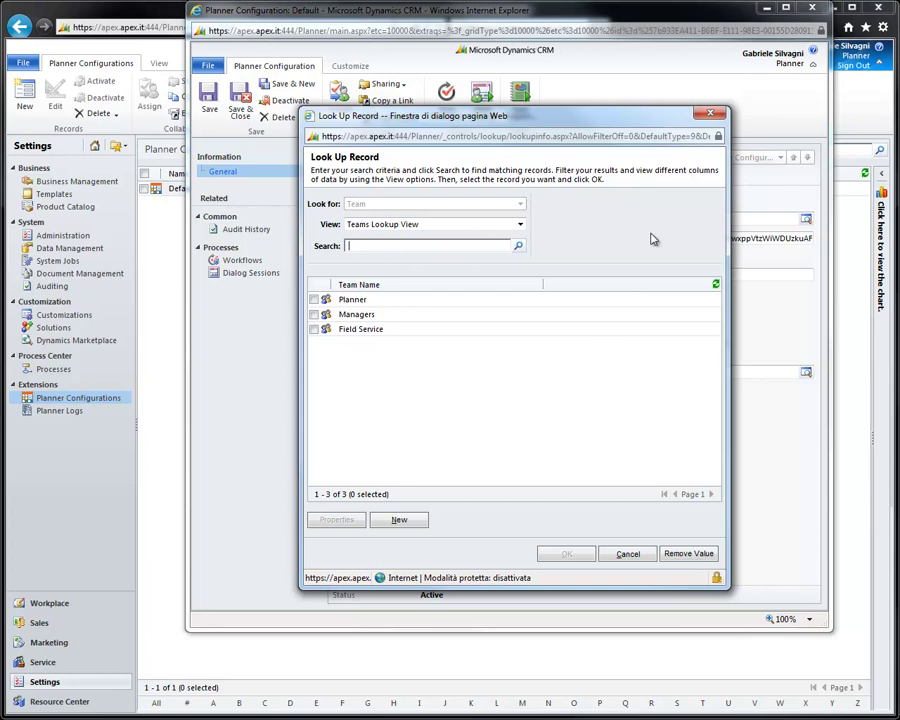
{"action": "left_click", "coordinate": [717, 115]}
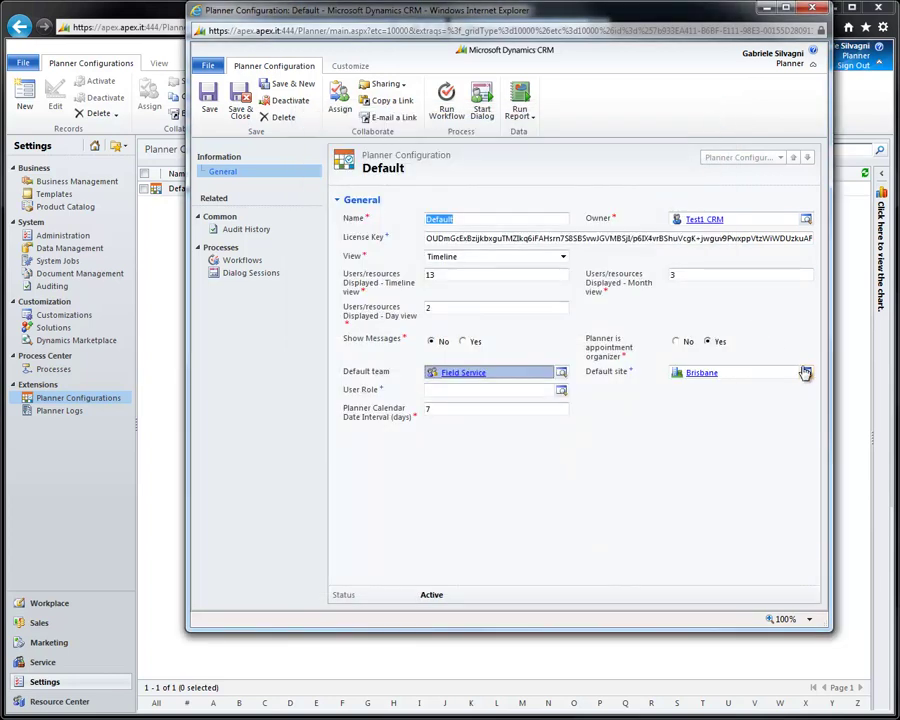
{"action": "left_click", "coordinate": [806, 373]}
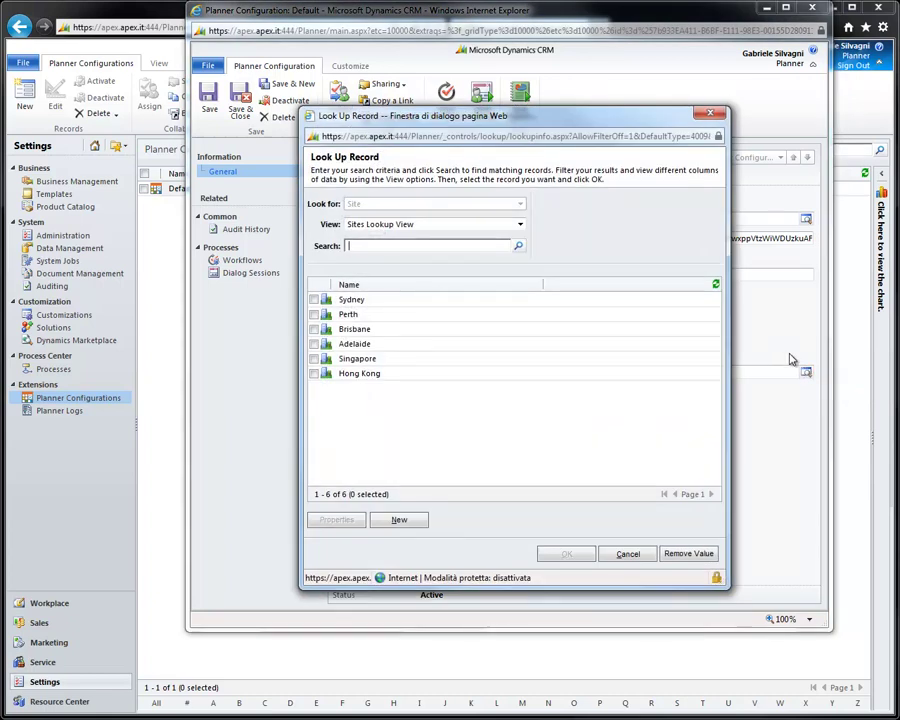
{"action": "left_click", "coordinate": [708, 117]}
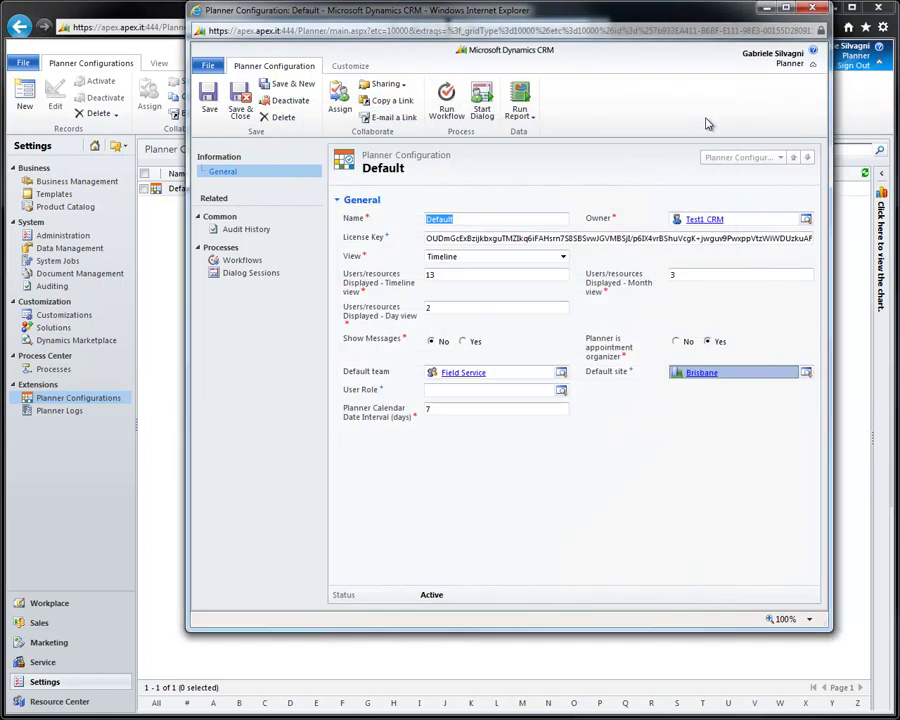
Step: Return from the planner configuration to the Workplace area with its dashboards
{"action": "left_click", "coordinate": [74, 607]}
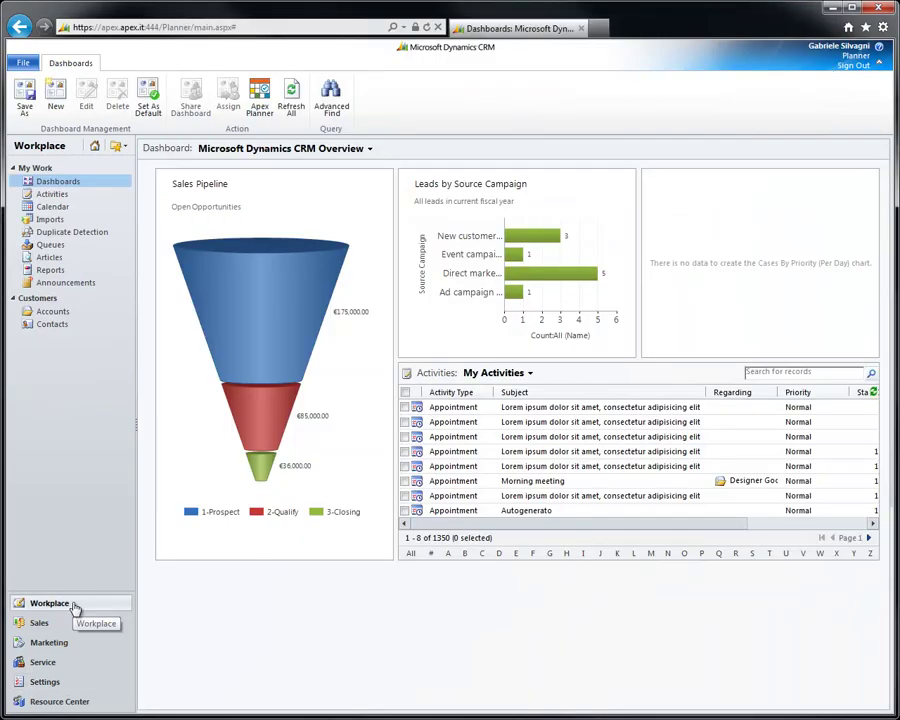